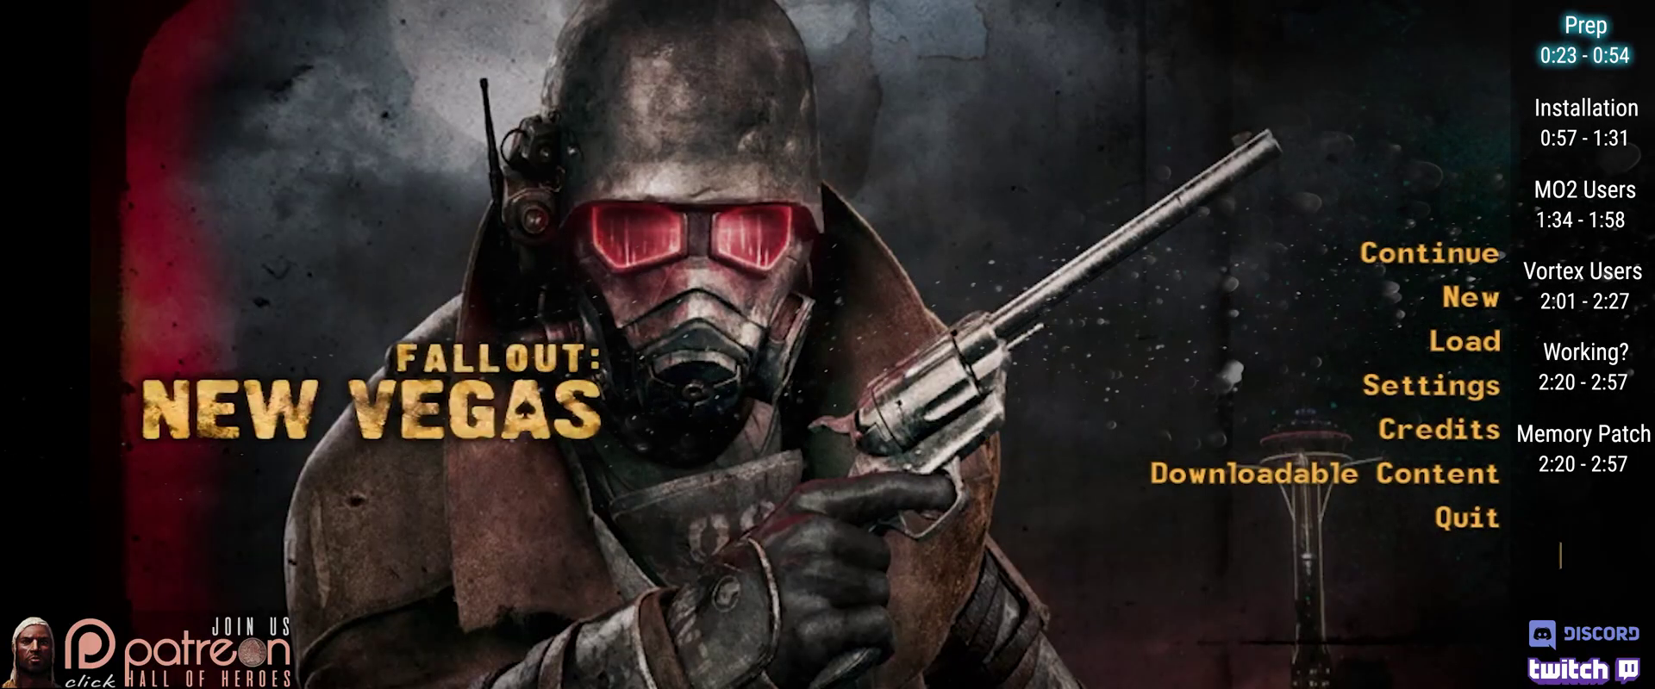
Quit the running game and relaunch Fallout: New Vegas from the Steam library so it updates
{"action": "left_click", "coordinate": [1513, 539]}
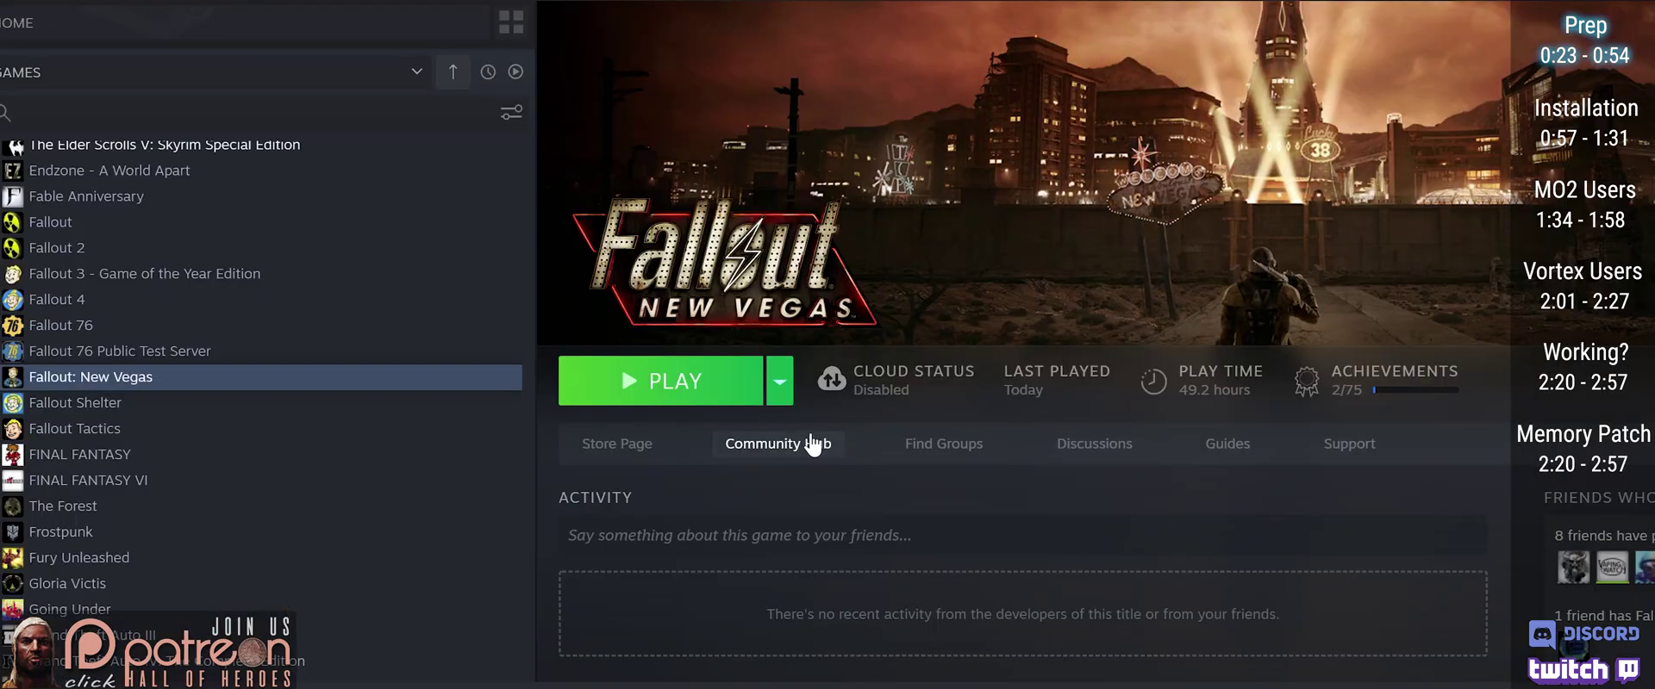
{"action": "left_click", "coordinate": [705, 402]}
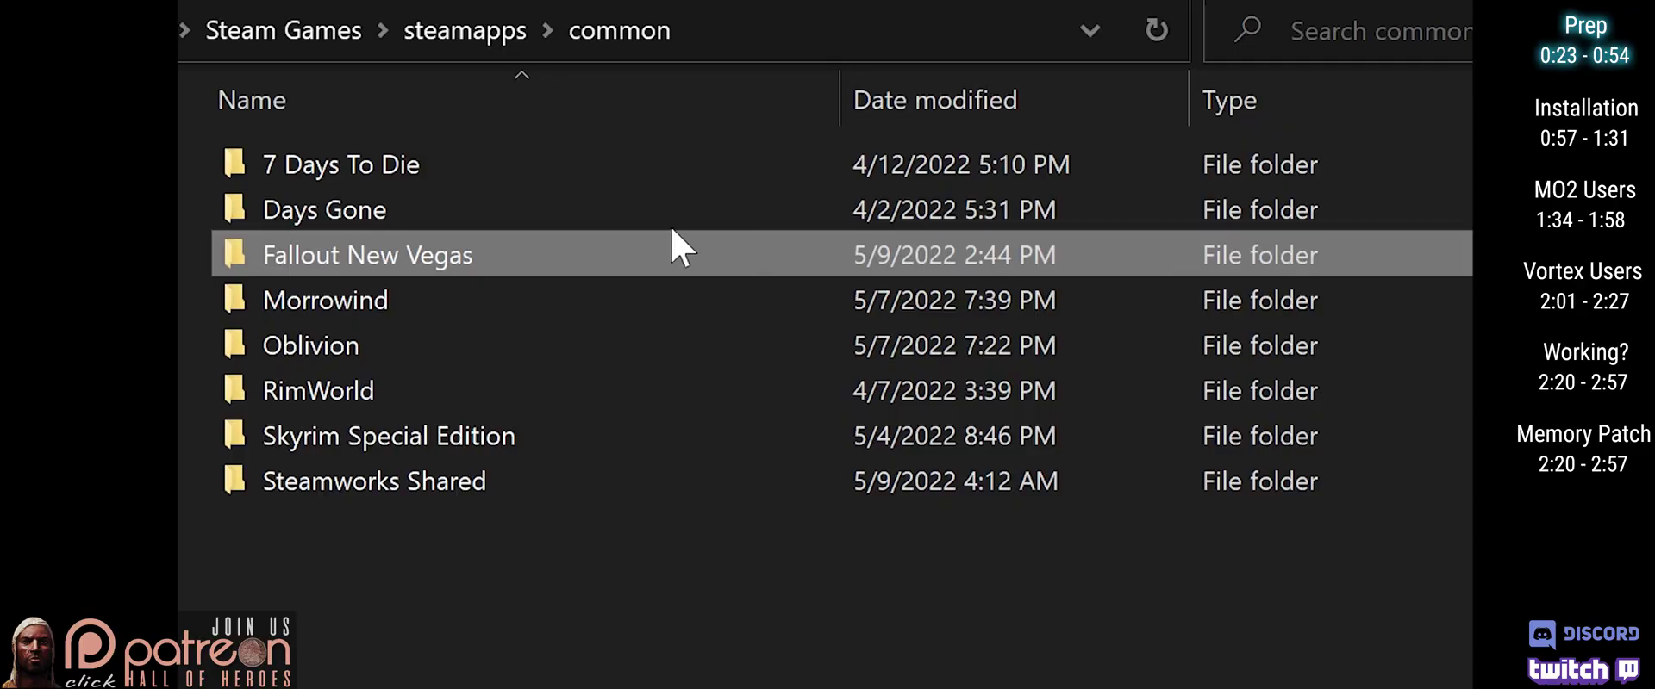
Check the Details of FalloutNV.exe in the Fallout New Vegas folder for version 1.4.0.525
{"action": "double_click", "coordinate": [535, 255]}
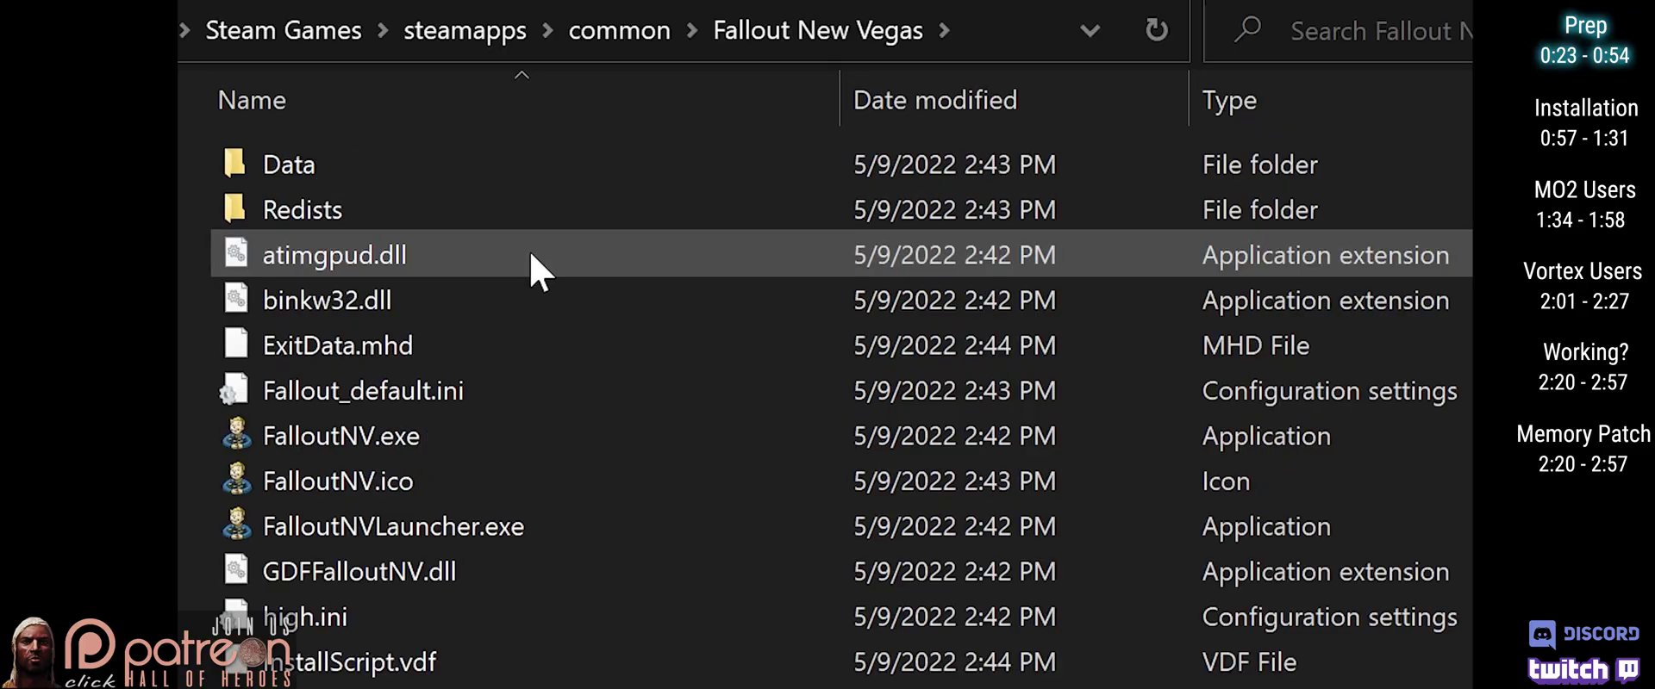
{"action": "right_click", "coordinate": [499, 436]}
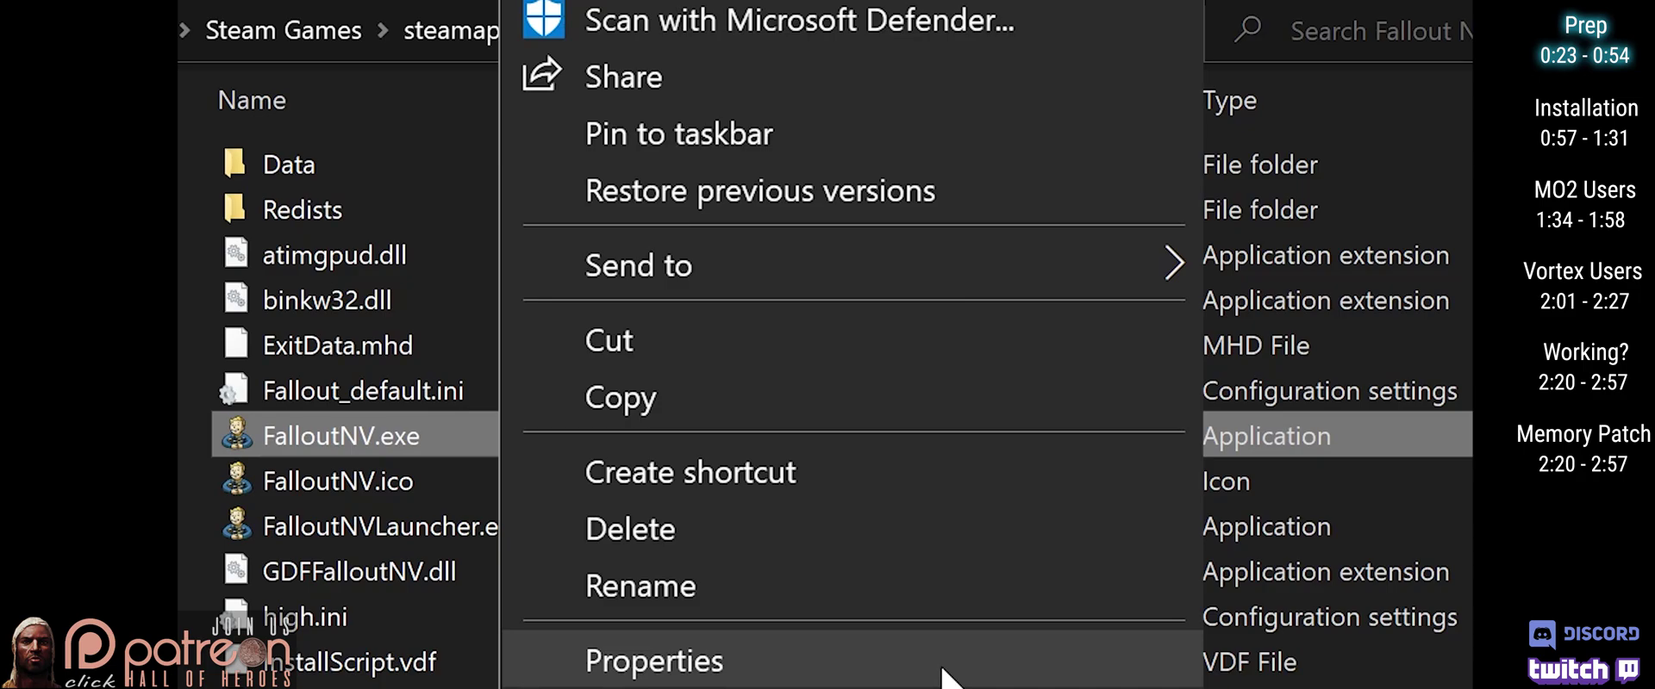
{"action": "left_click", "coordinate": [954, 672]}
{"action": "left_click", "coordinate": [869, 90]}
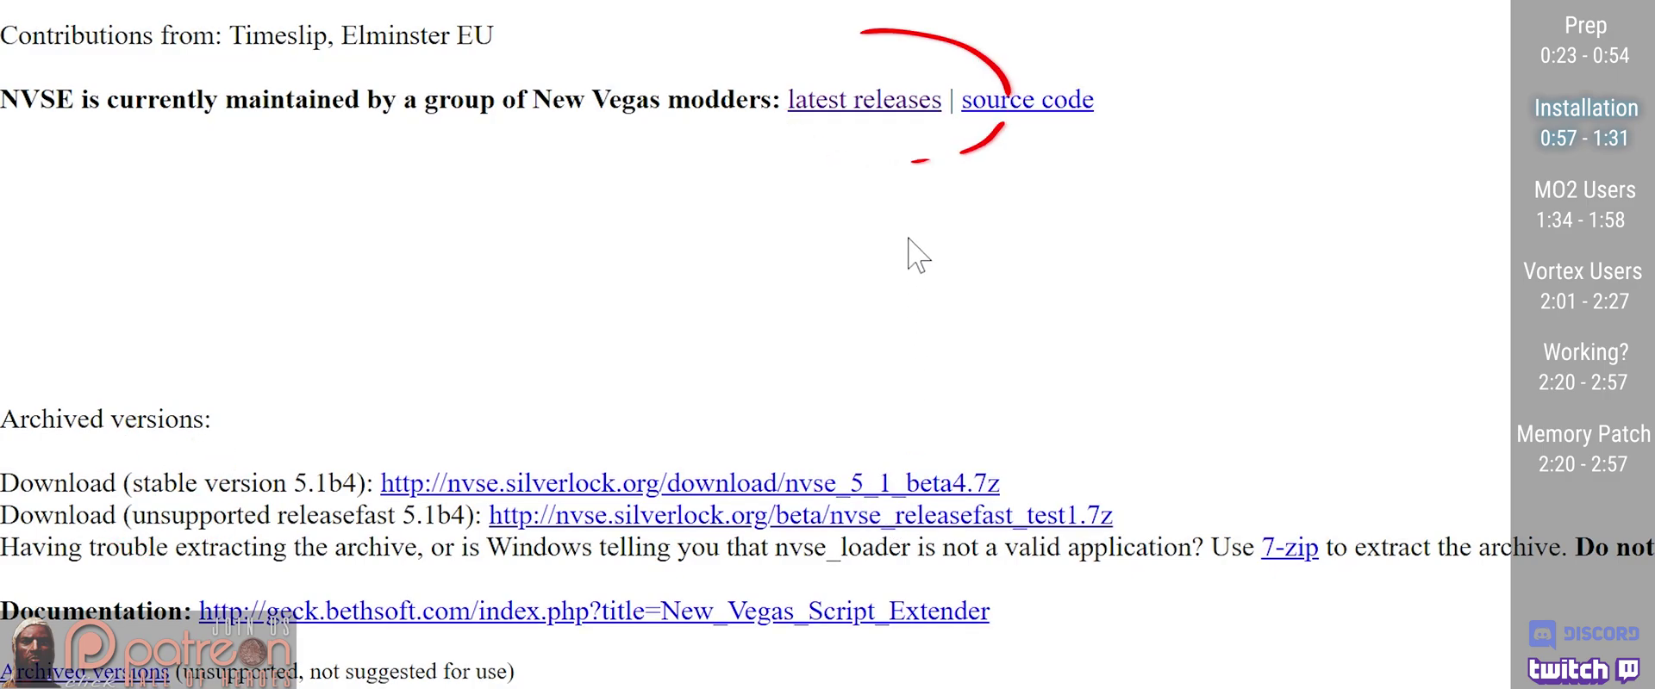
Go to the latest xNVSE releases and scroll down to the 6.2.7 assets with nvse_6_2_7.7z
{"action": "left_click", "coordinate": [896, 101]}
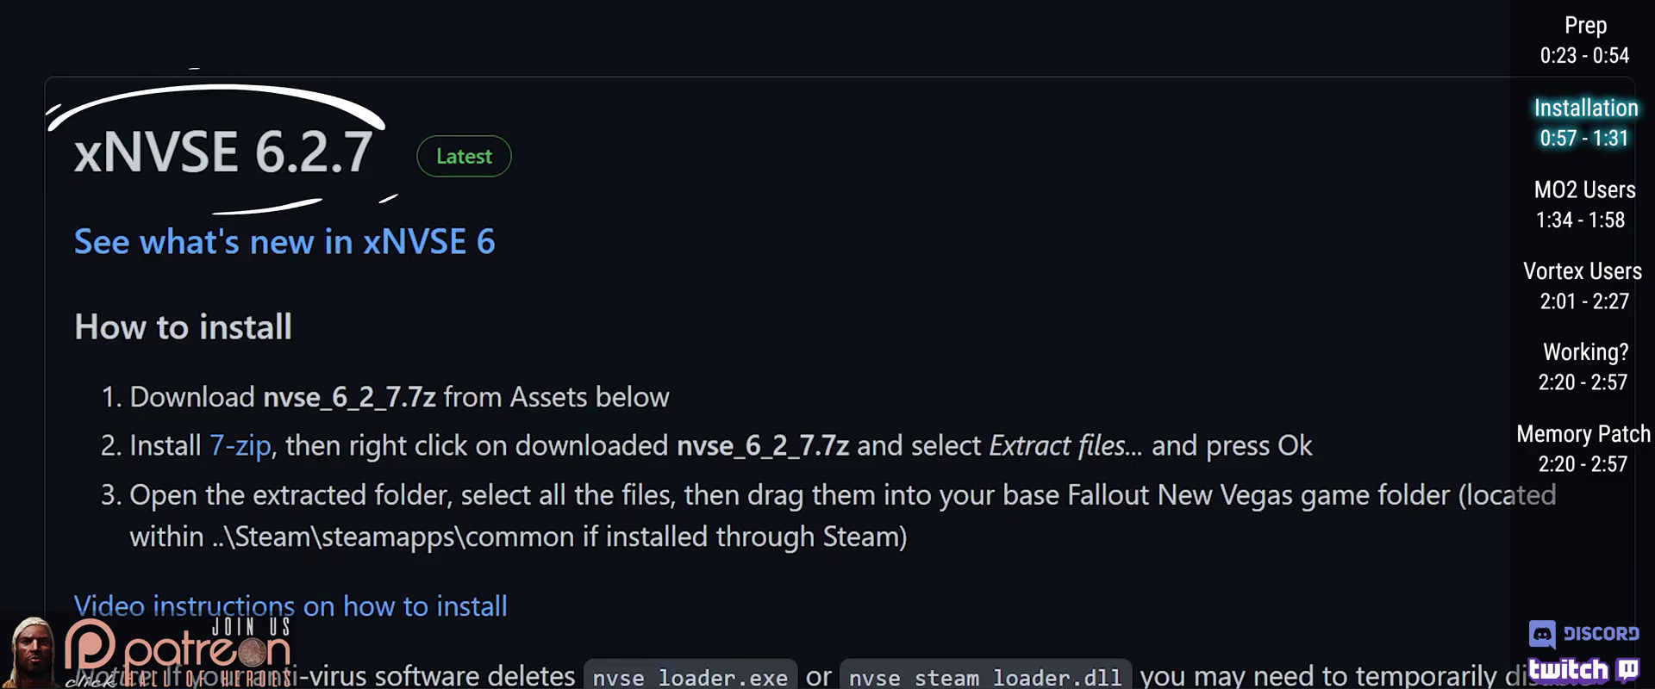
{"action": "scroll", "coordinate": [828, 345], "scroll_direction": "down", "scroll_amount": 9}
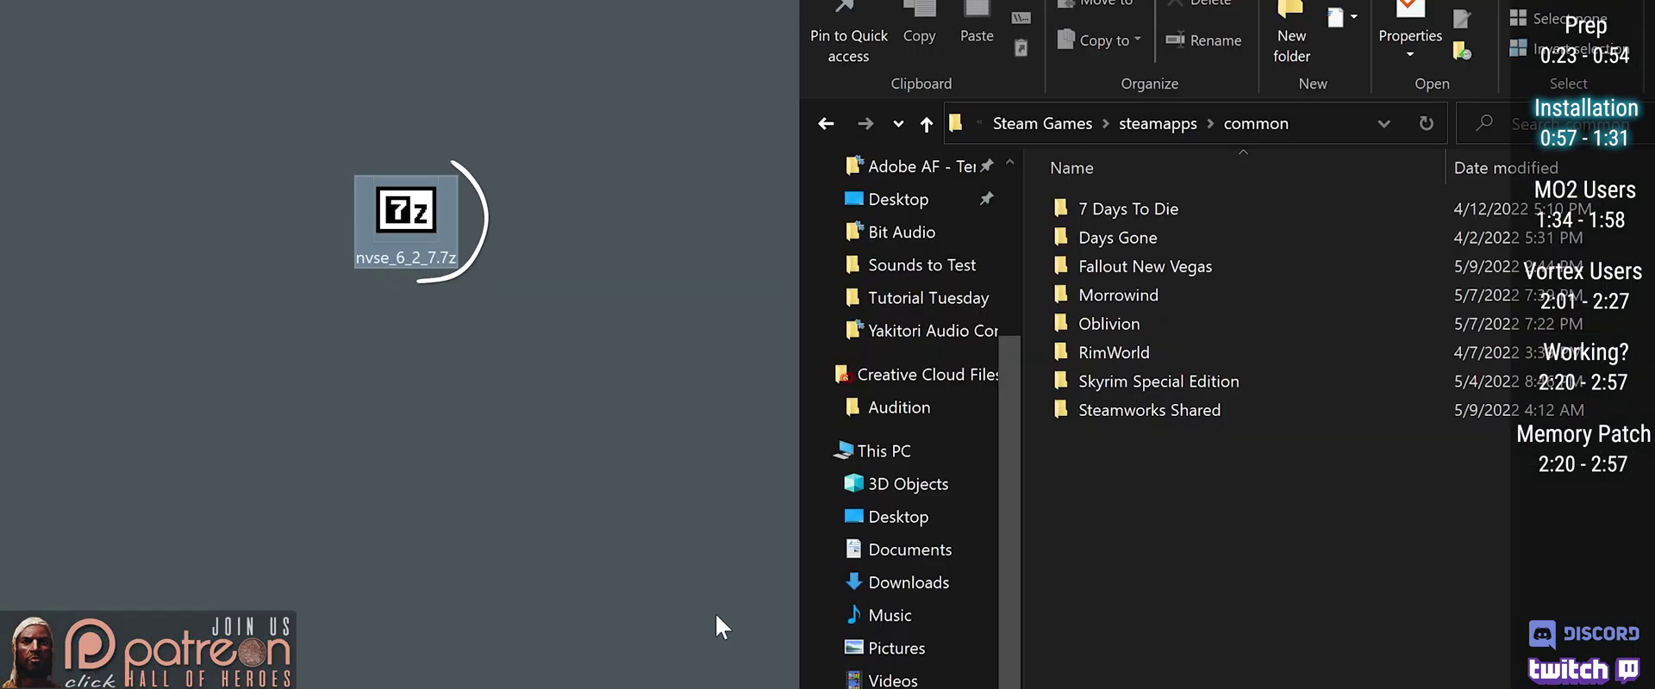
Open the downloaded nvse_6_2_7.7z archive from the desktop
{"action": "double_click", "coordinate": [395, 258]}
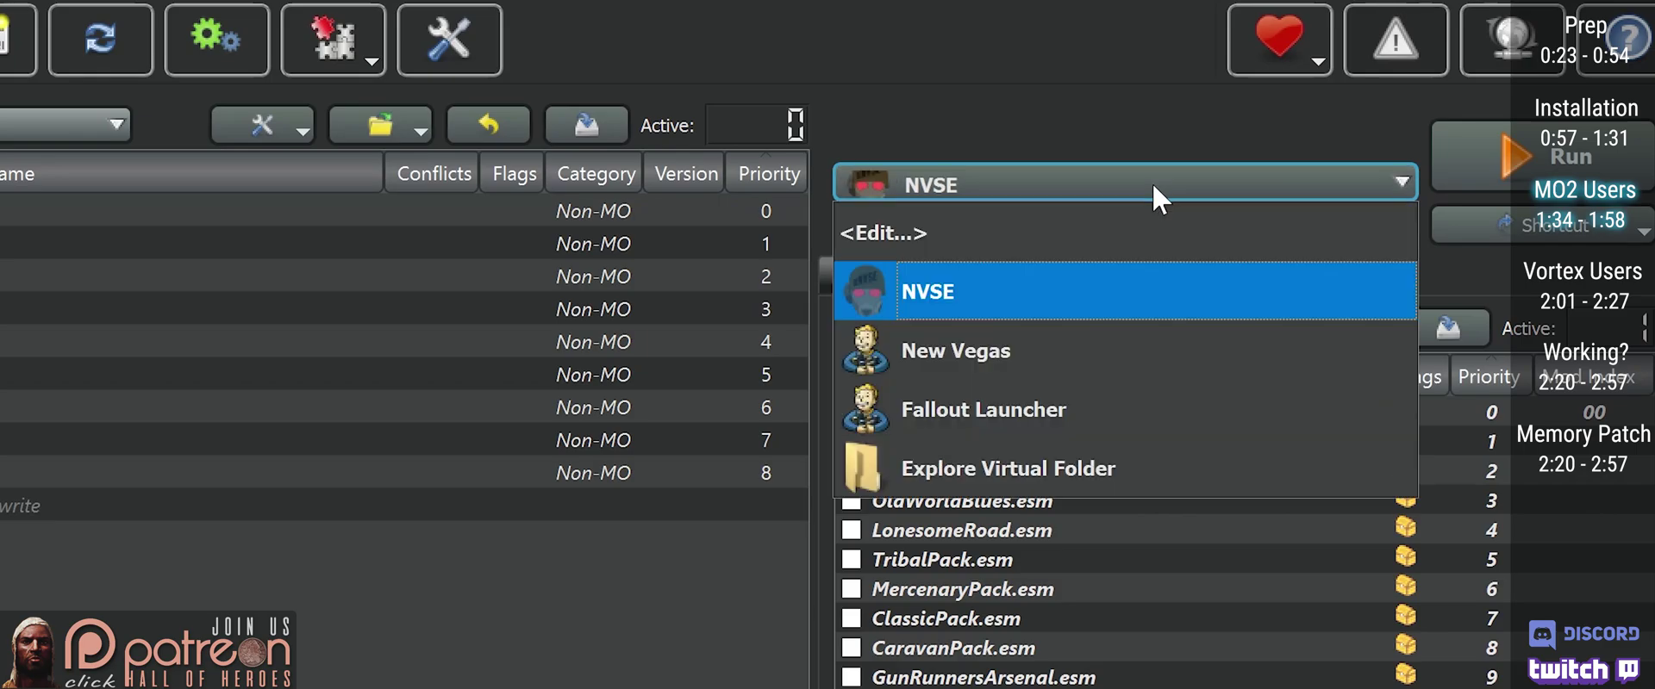
Add nvse_loader.exe as an MO2 executable from the game folder and select it in the run dropdown
{"action": "left_click", "coordinate": [1041, 298]}
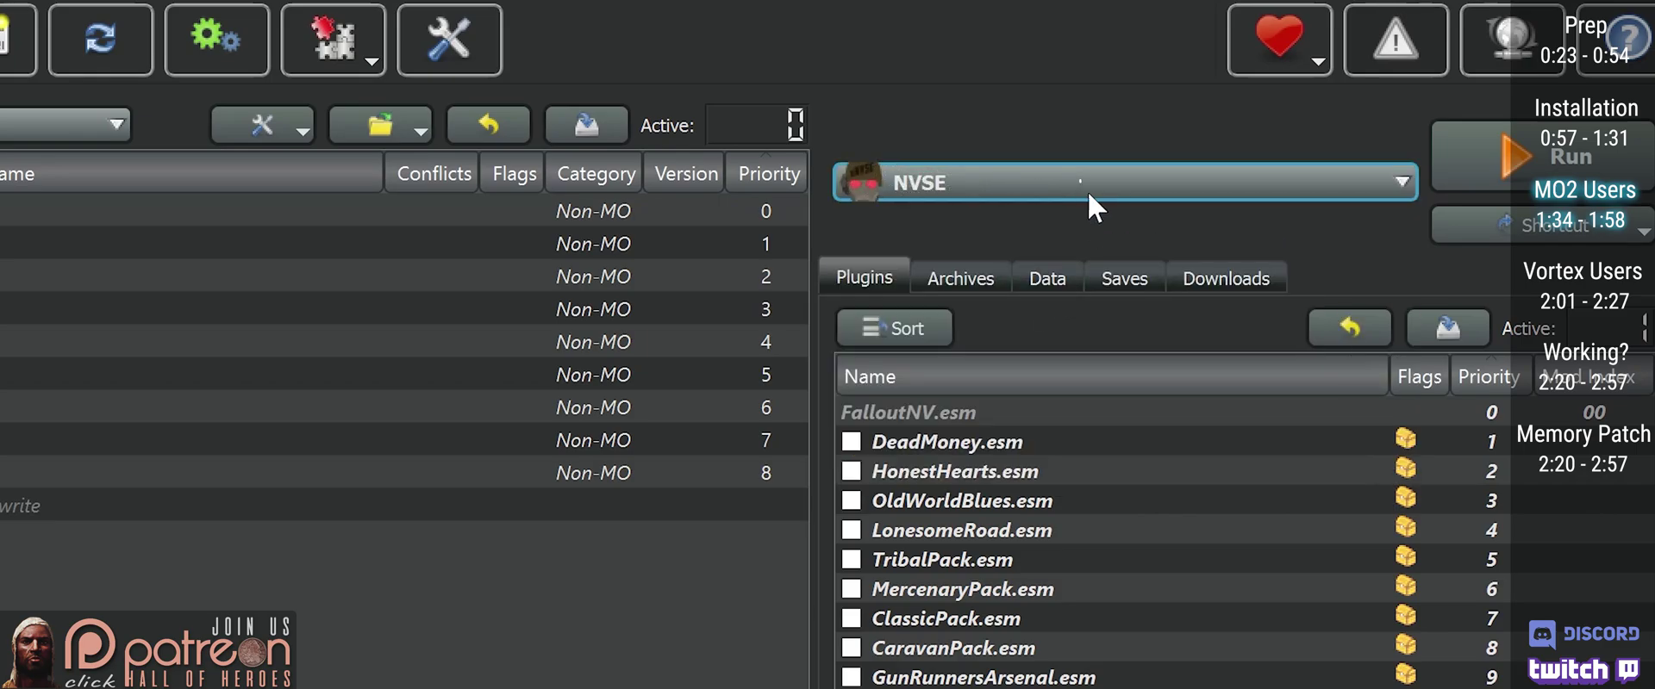
{"action": "scroll", "coordinate": [1088, 192], "scroll_direction": "up", "scroll_amount": 1}
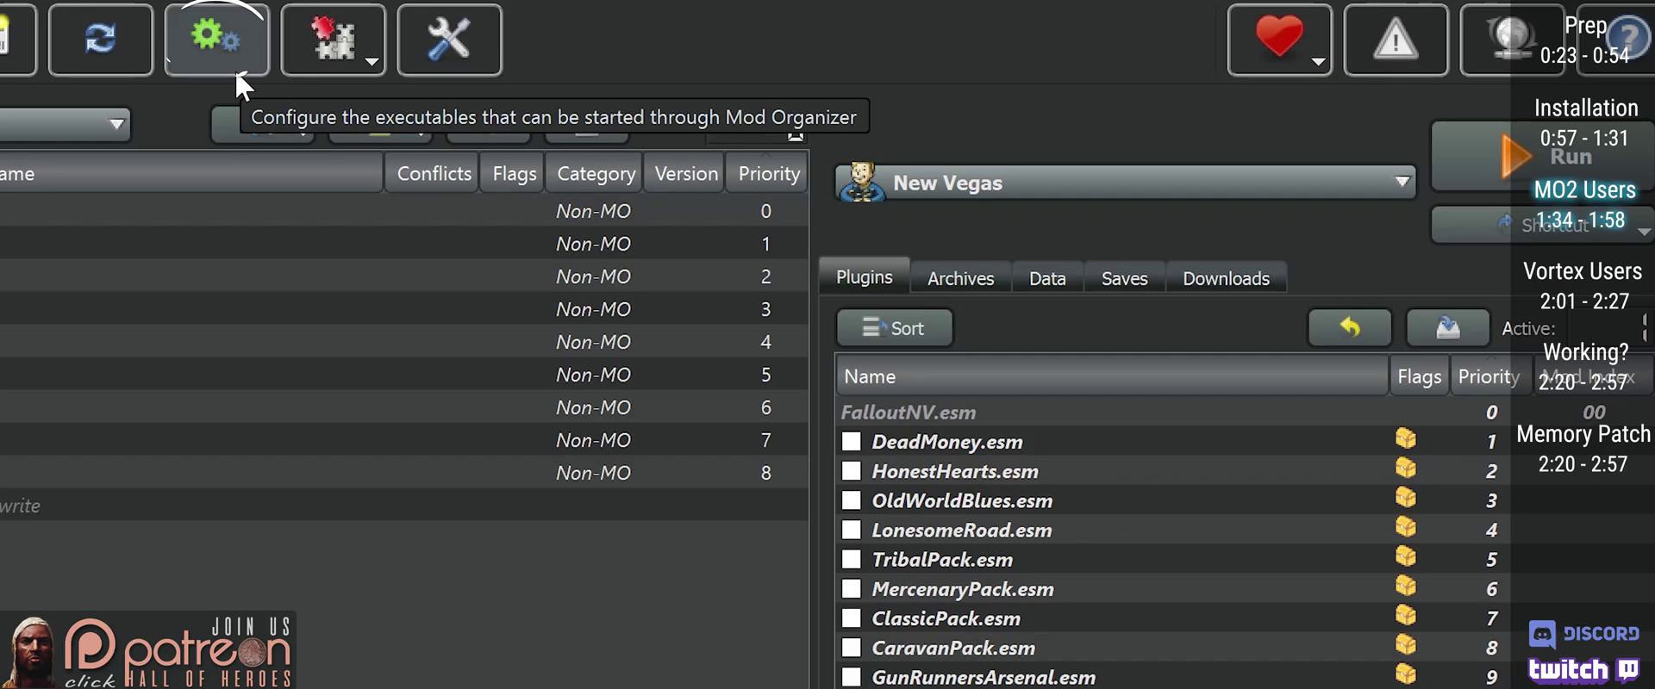
{"action": "left_click", "coordinate": [234, 69]}
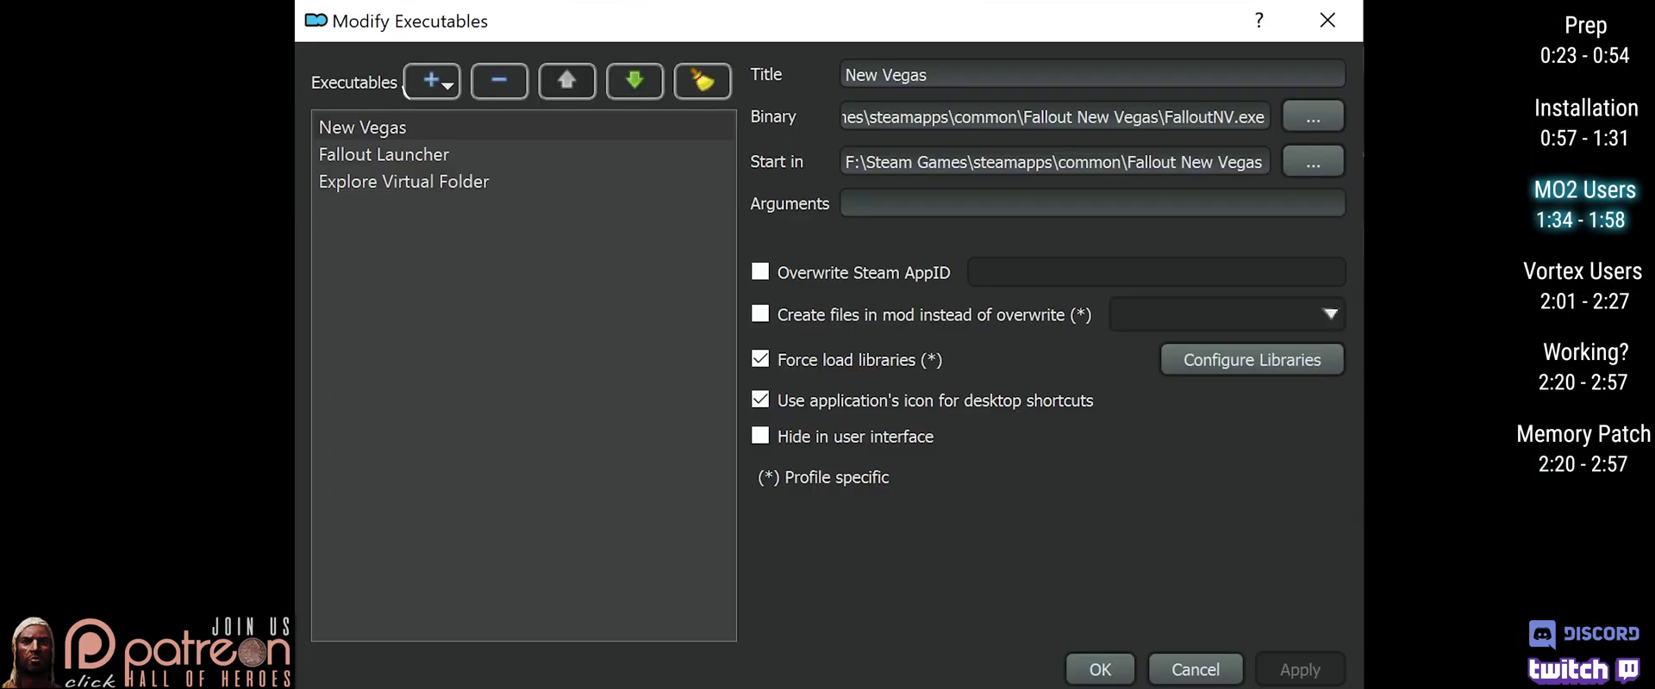
{"action": "left_click", "coordinate": [443, 90]}
{"action": "left_click", "coordinate": [466, 126]}
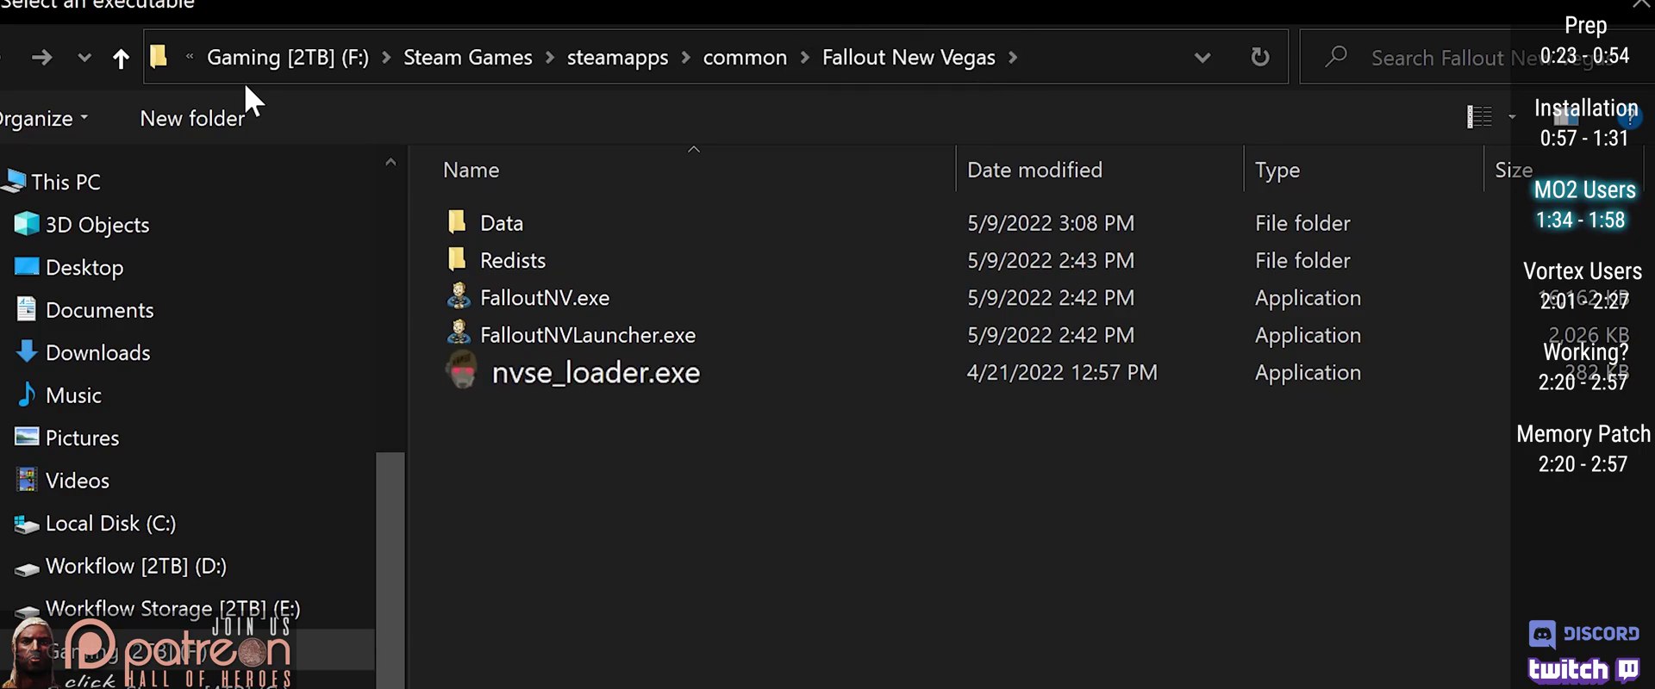
{"action": "double_click", "coordinate": [673, 388]}
{"action": "left_click", "coordinate": [1297, 669]}
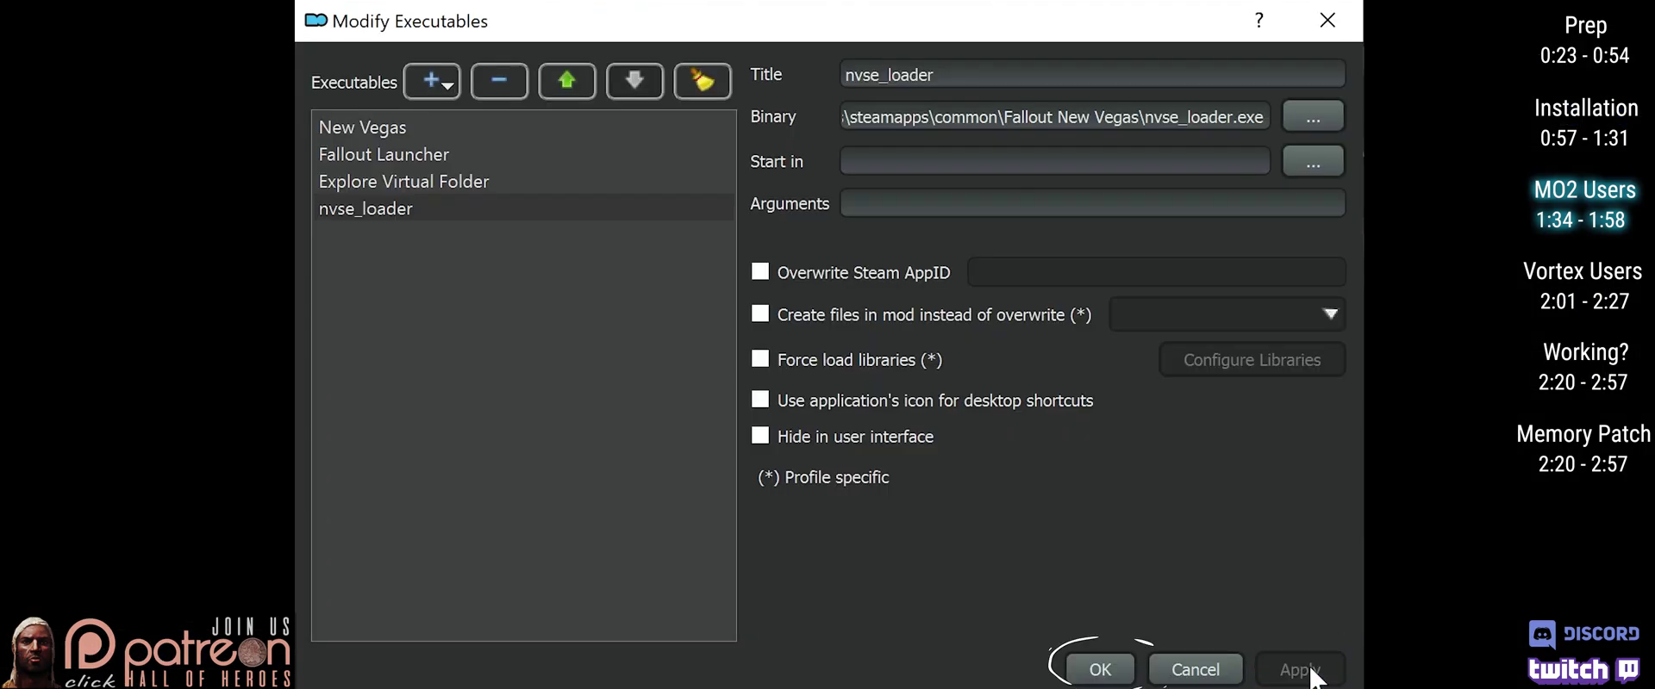
{"action": "left_click", "coordinate": [1101, 670]}
{"action": "left_click", "coordinate": [1387, 183]}
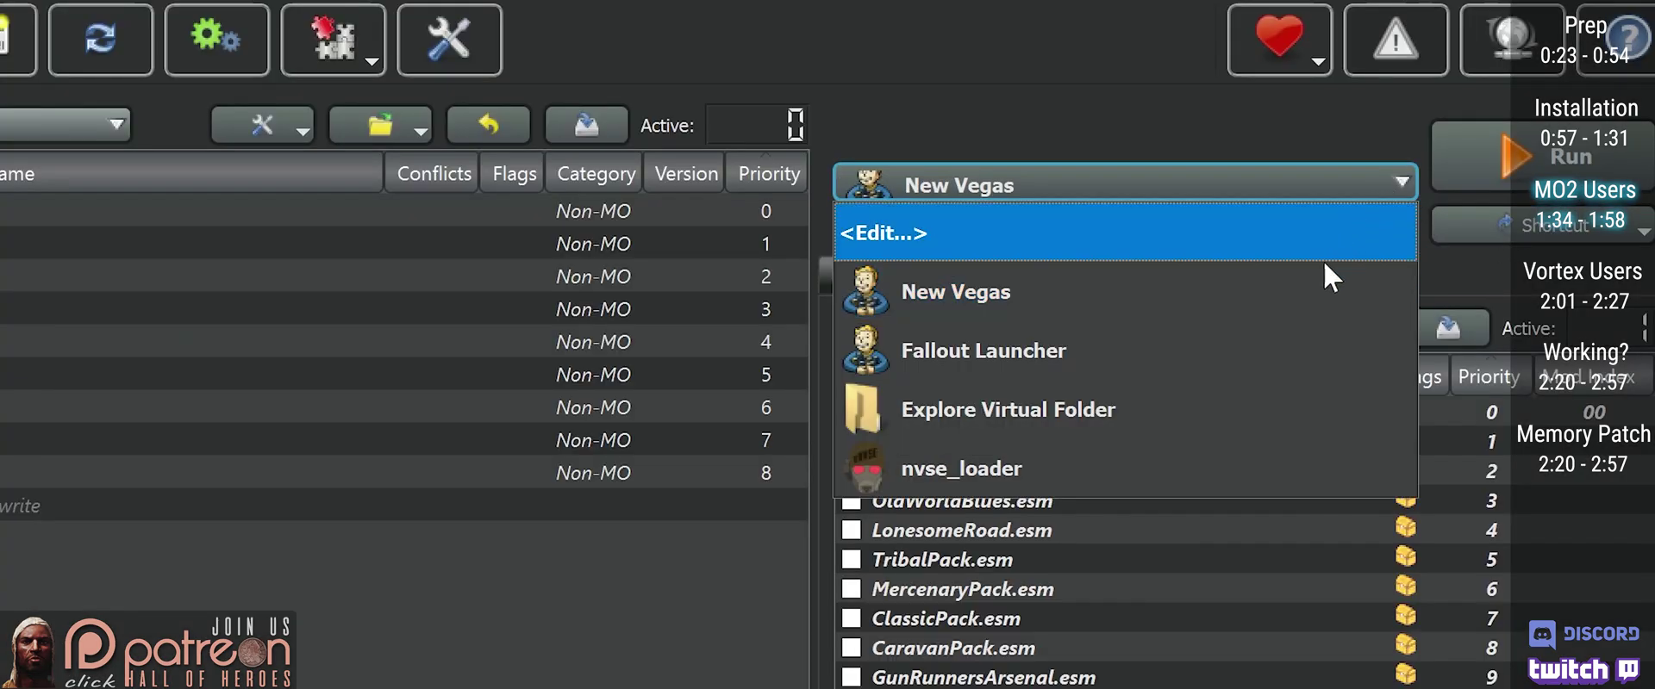
{"action": "left_click", "coordinate": [1253, 466]}
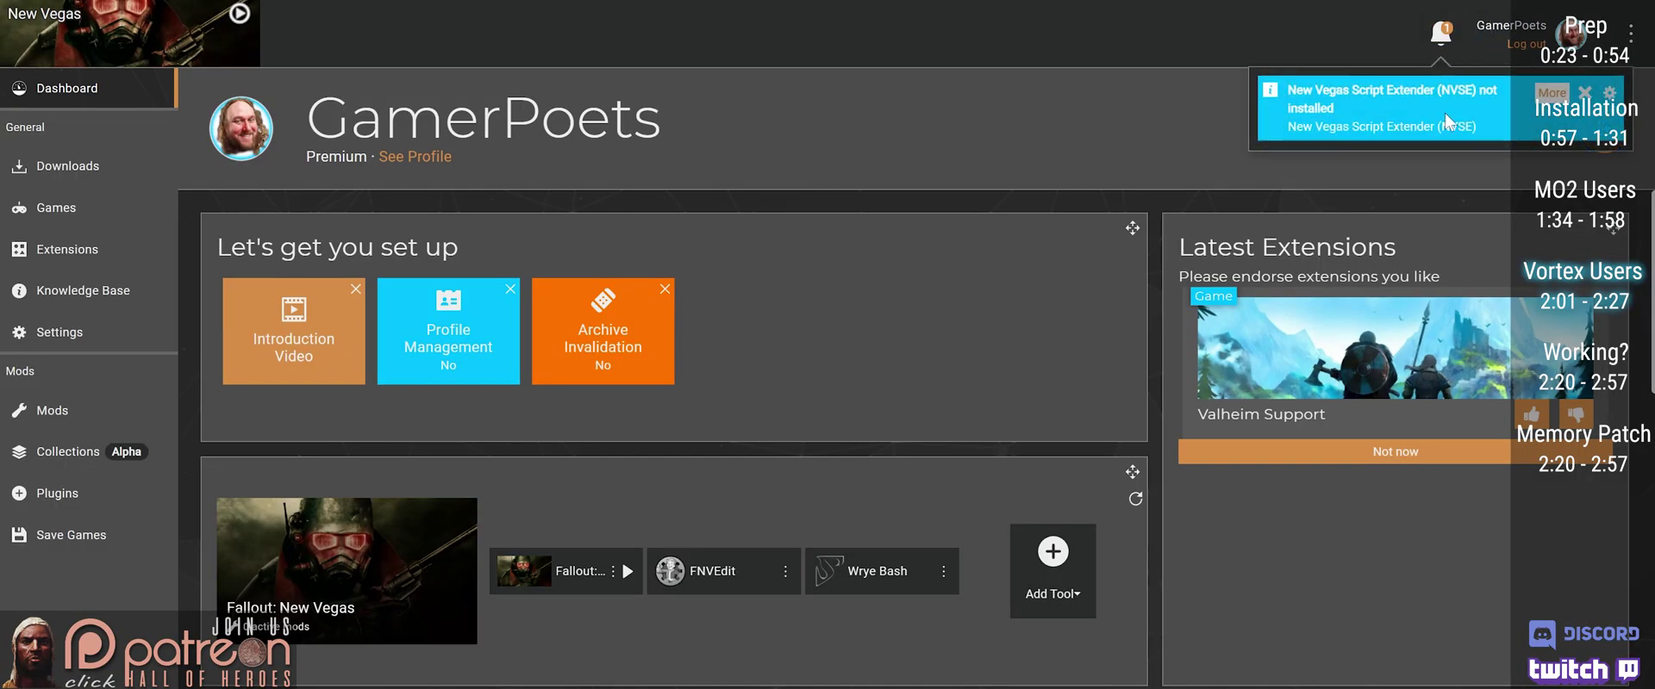
Let Vortex install NVSE from its notice, then Quickscan the dashboard tools for the NVSE launcher
{"action": "left_click", "coordinate": [1551, 92]}
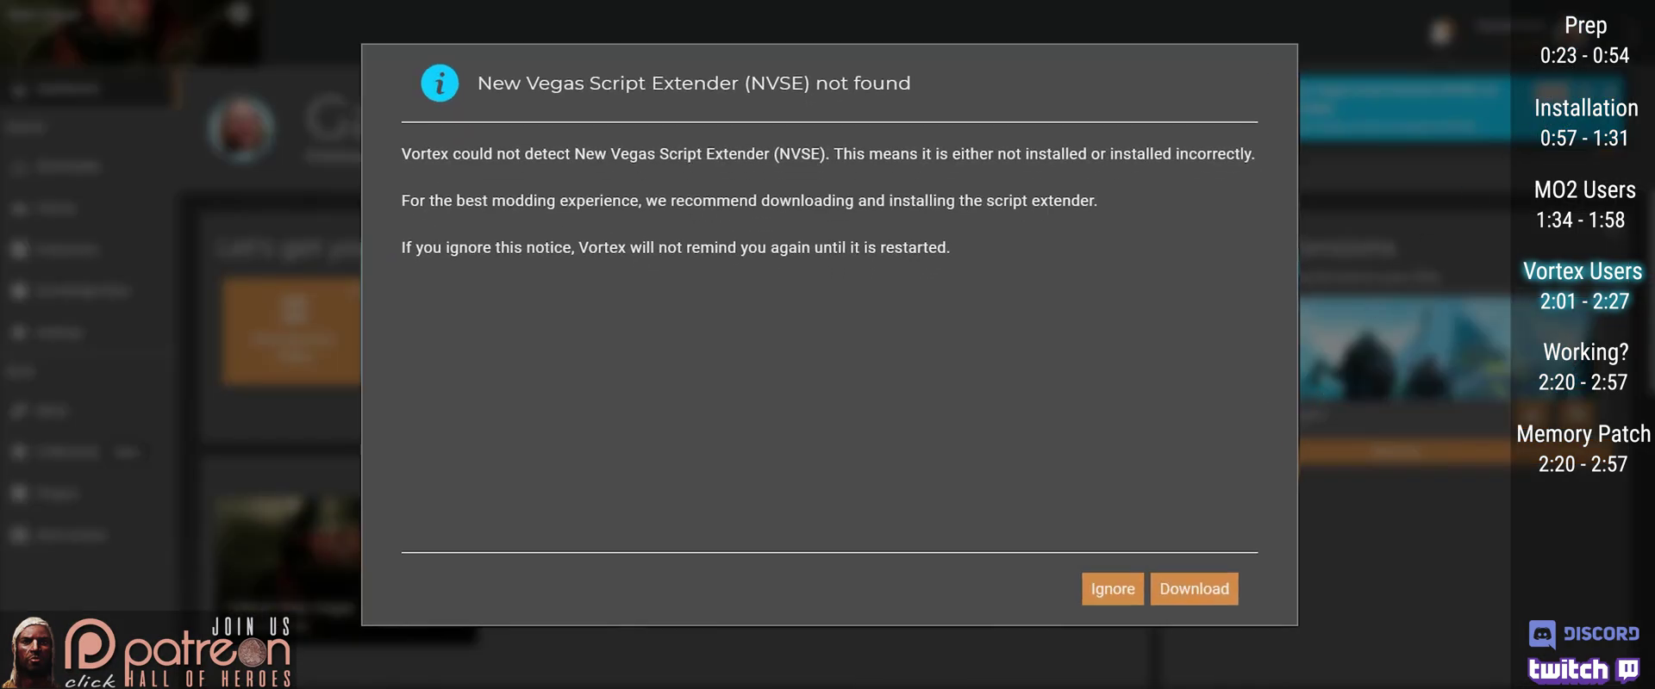
{"action": "left_click", "coordinate": [1222, 598]}
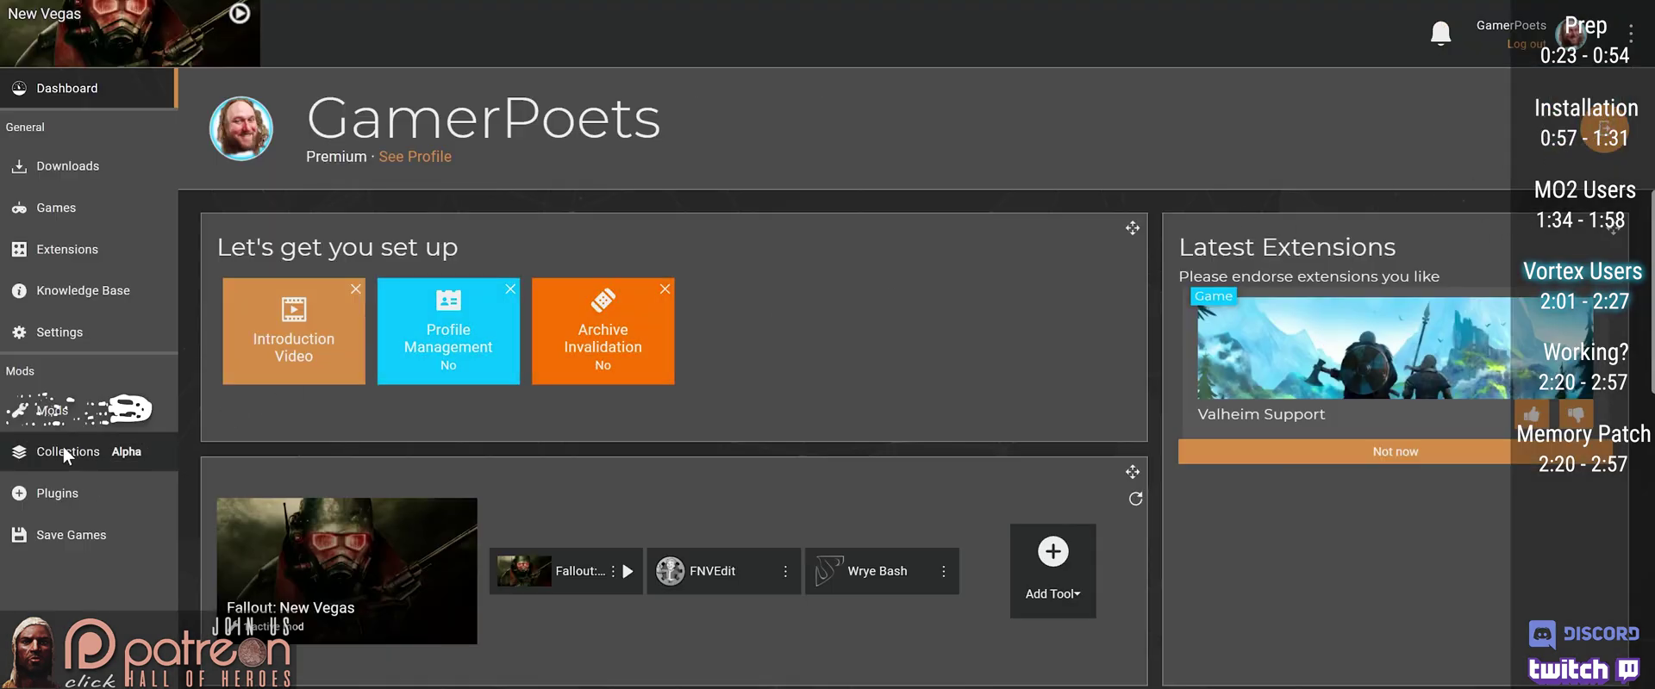
{"action": "left_click", "coordinate": [31, 421]}
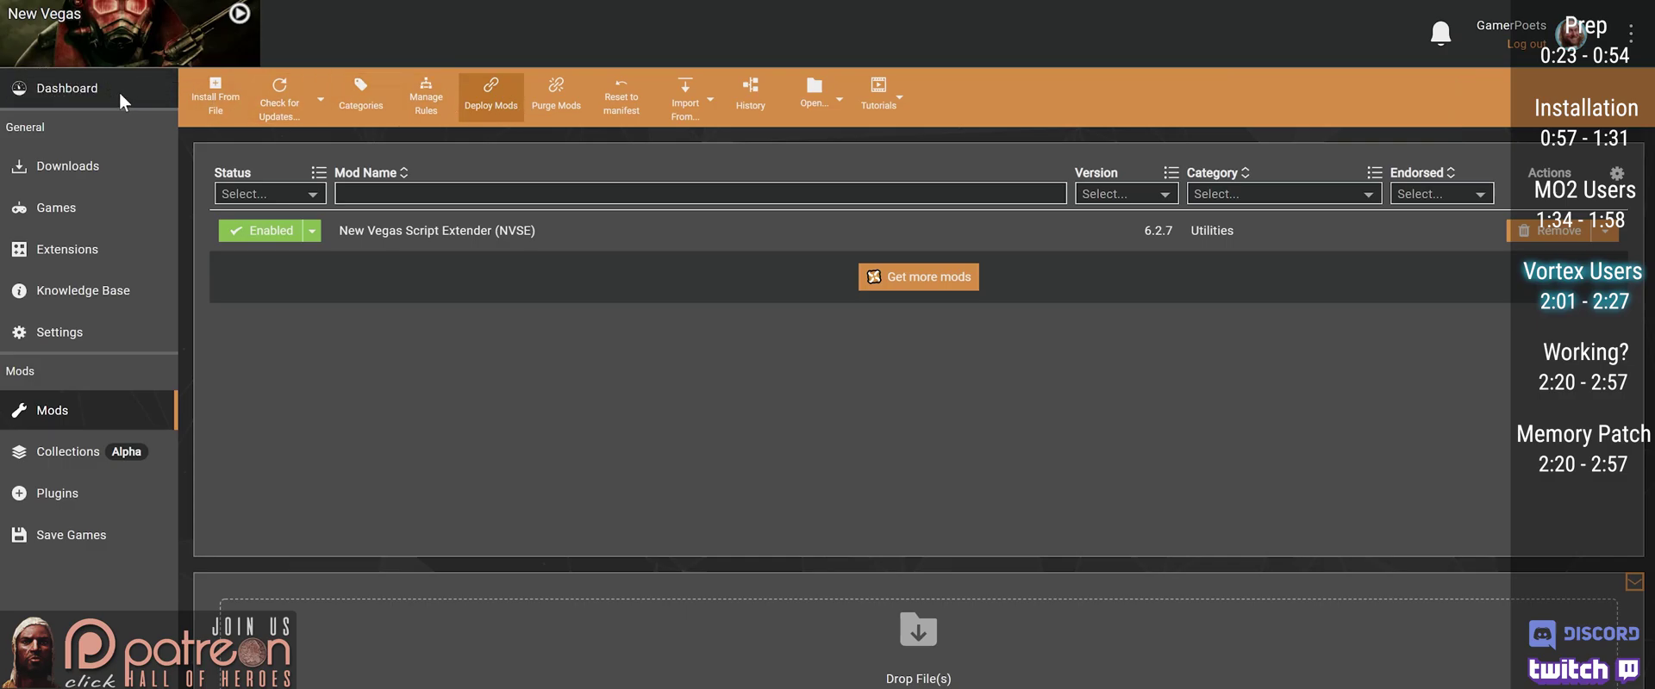
{"action": "left_click", "coordinate": [60, 88]}
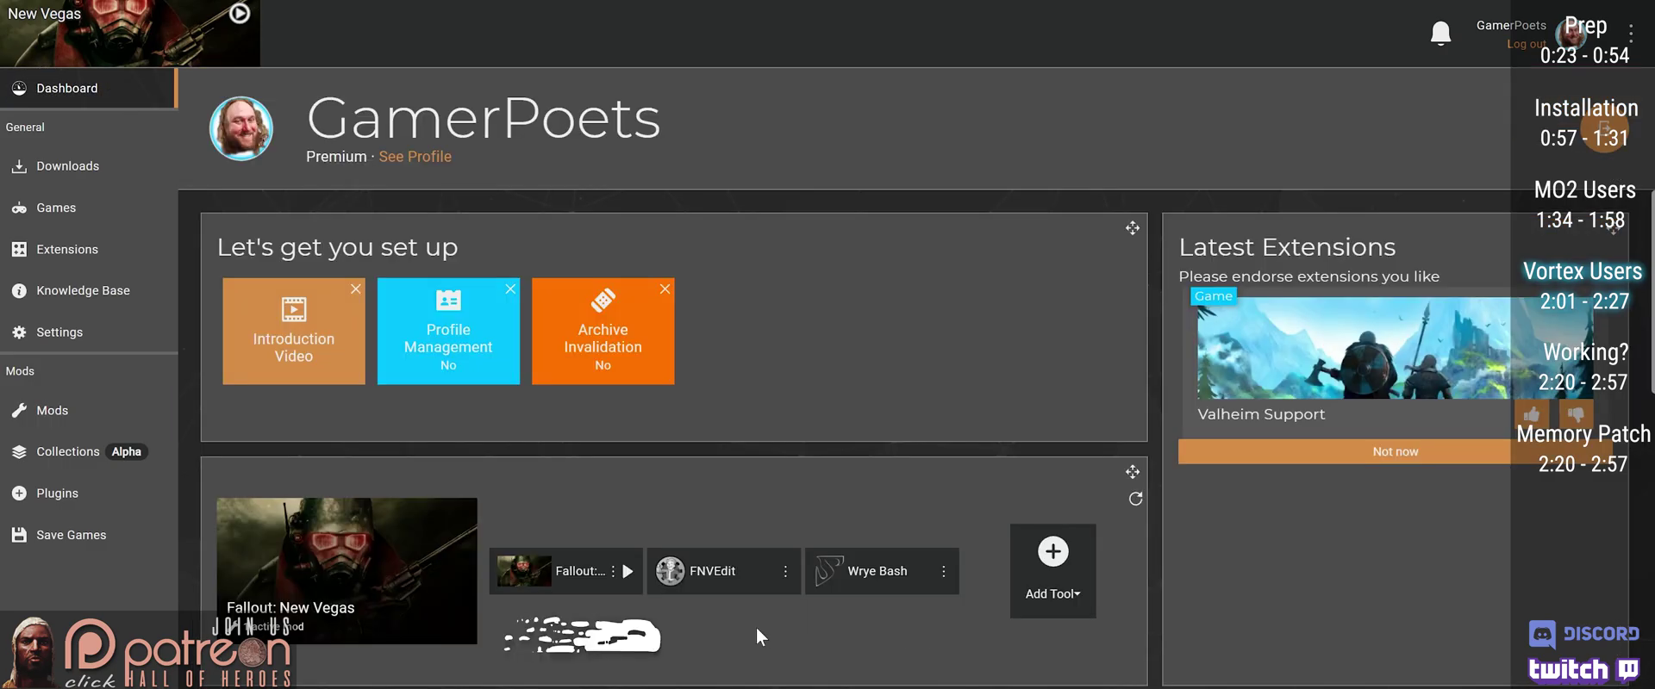
{"action": "left_click", "coordinate": [1134, 502]}
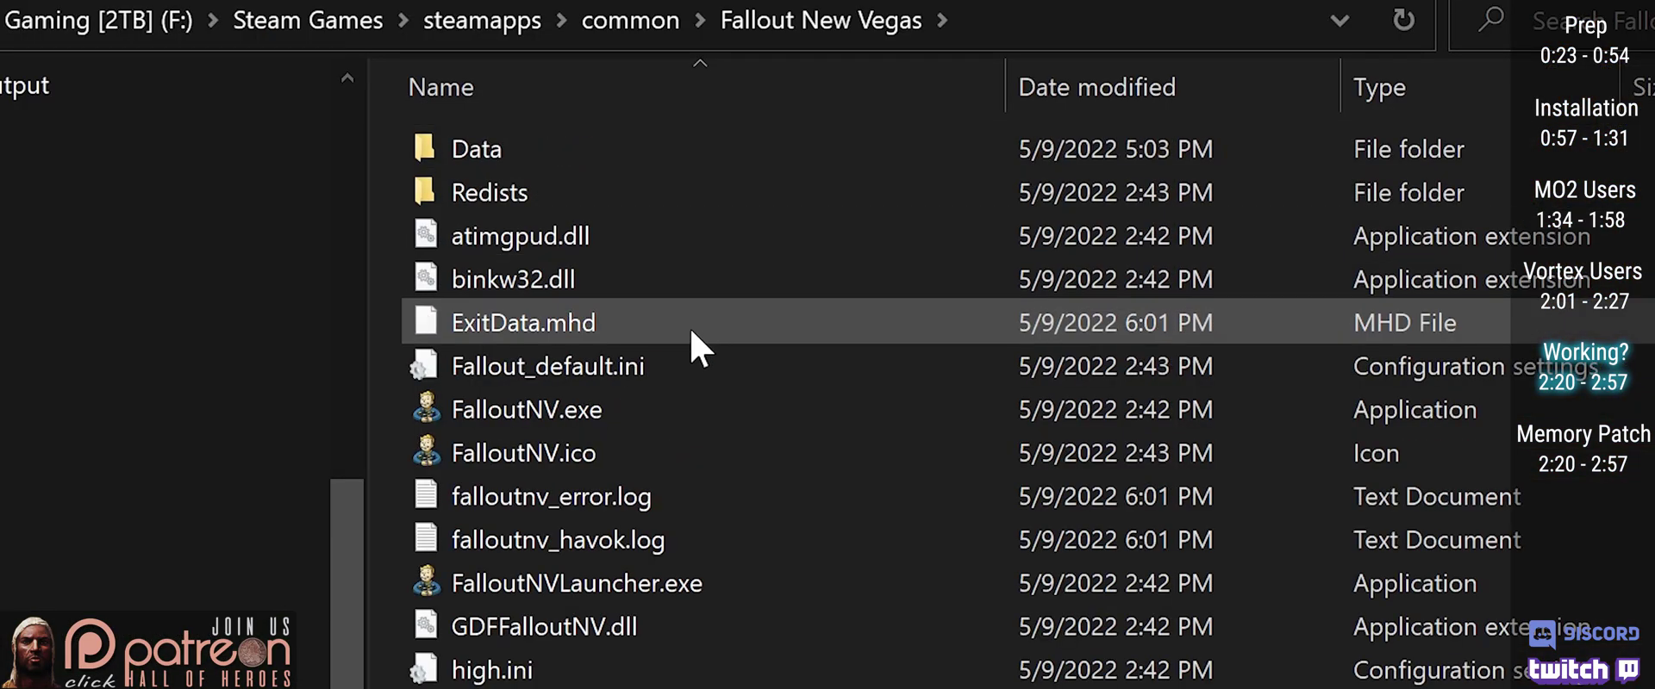
Turn on 'Run this program as an administrator' in FalloutNV.exe's Compatibility settings and apply
{"action": "right_click", "coordinate": [681, 414]}
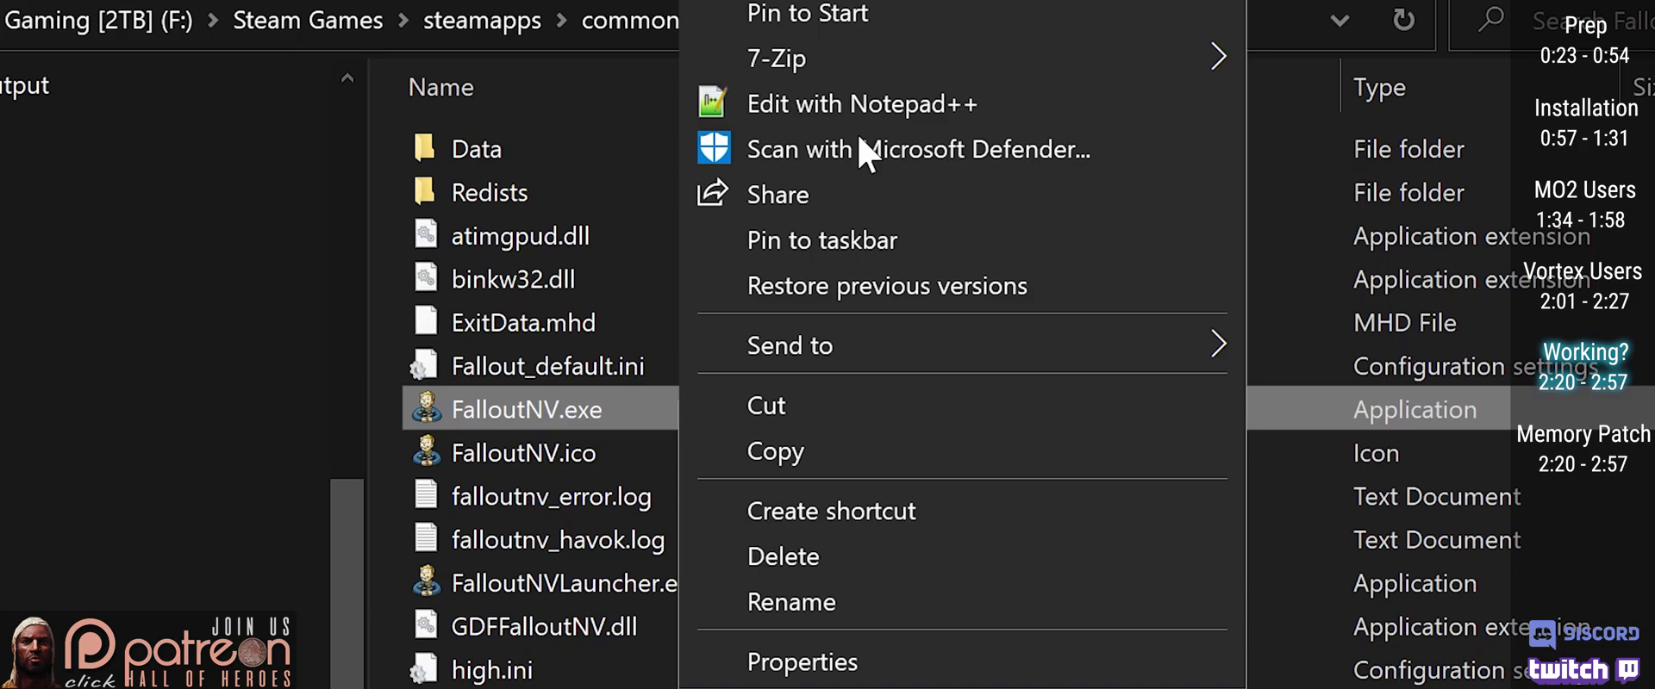
{"action": "left_click", "coordinate": [972, 671]}
{"action": "left_click", "coordinate": [759, 84]}
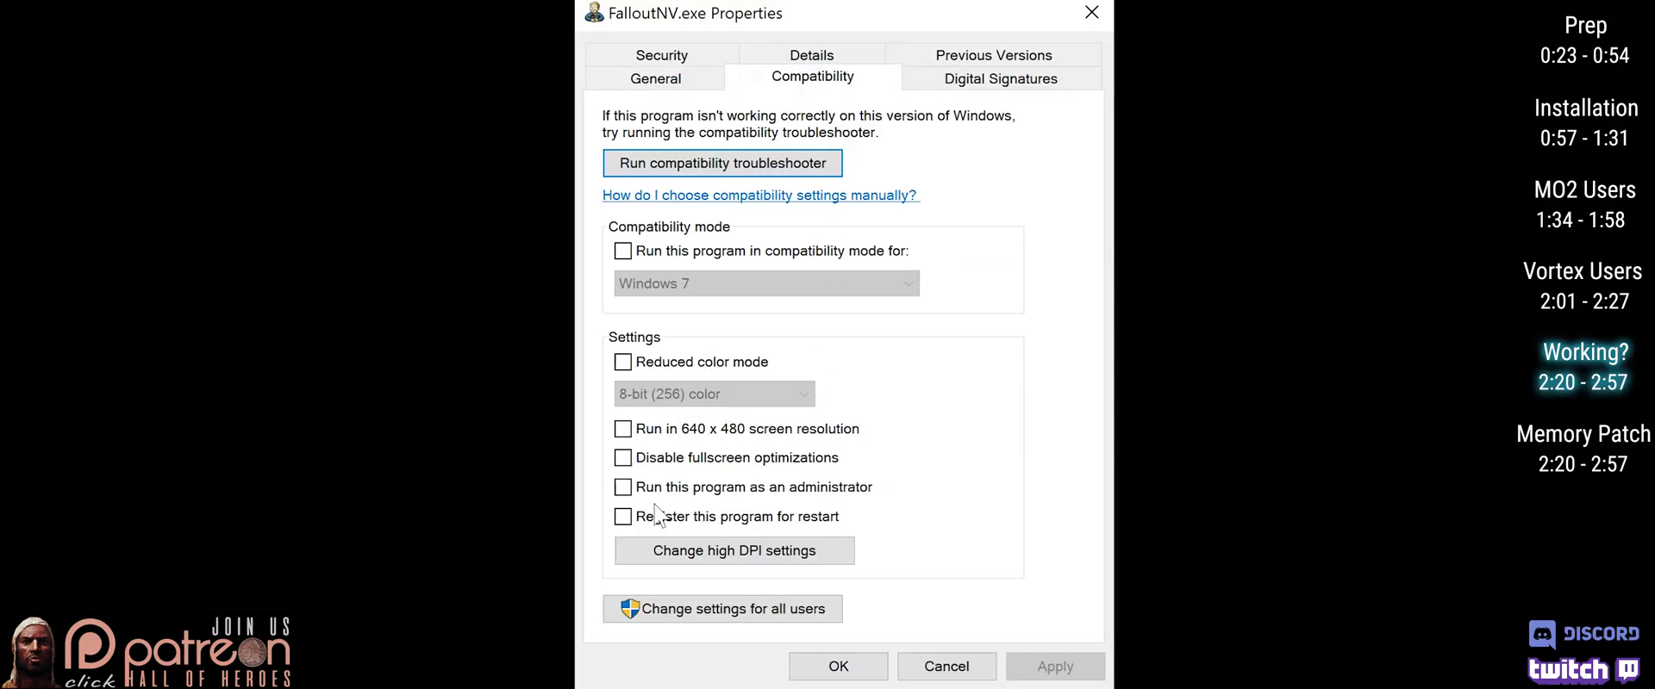
{"action": "left_click", "coordinate": [622, 488]}
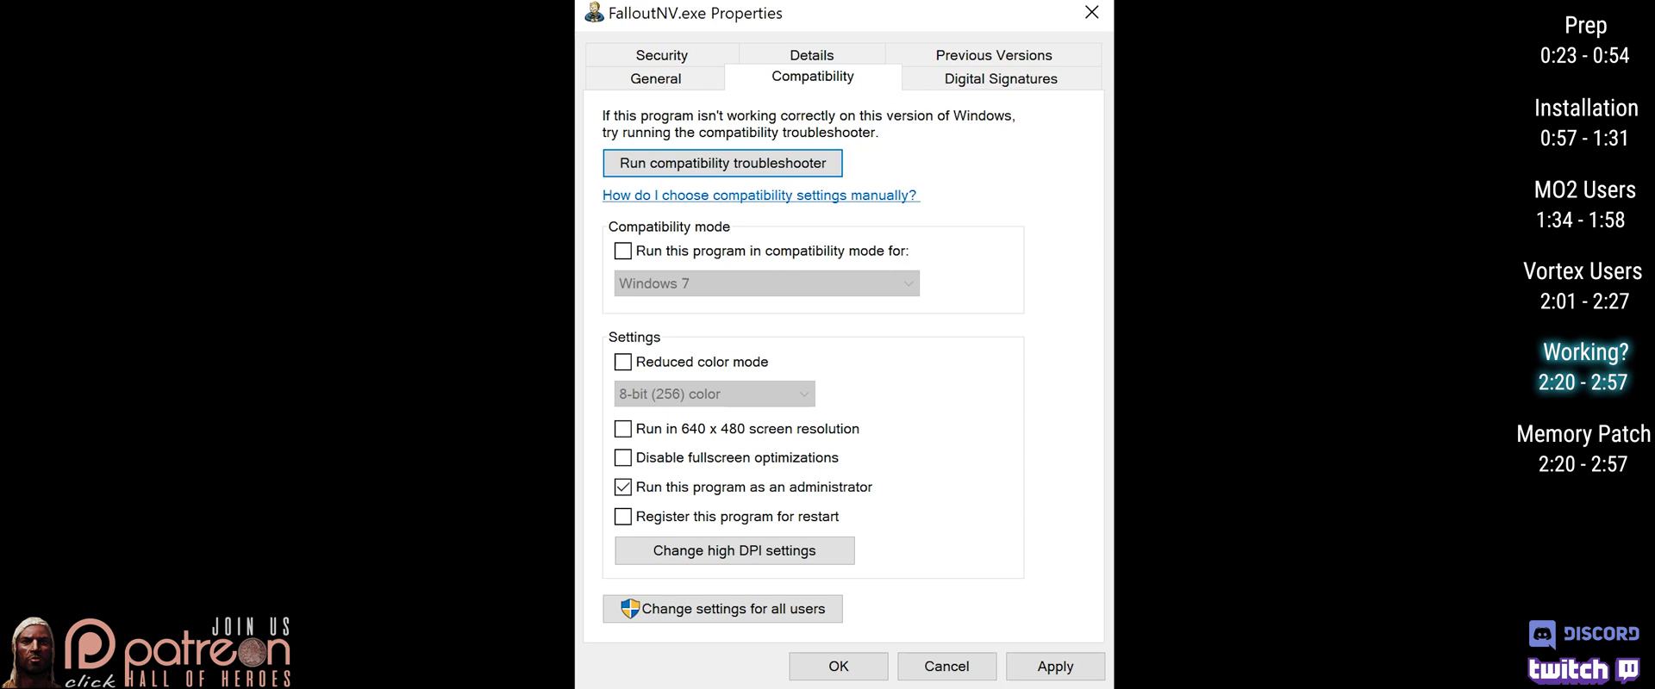
{"action": "left_click", "coordinate": [1055, 666]}
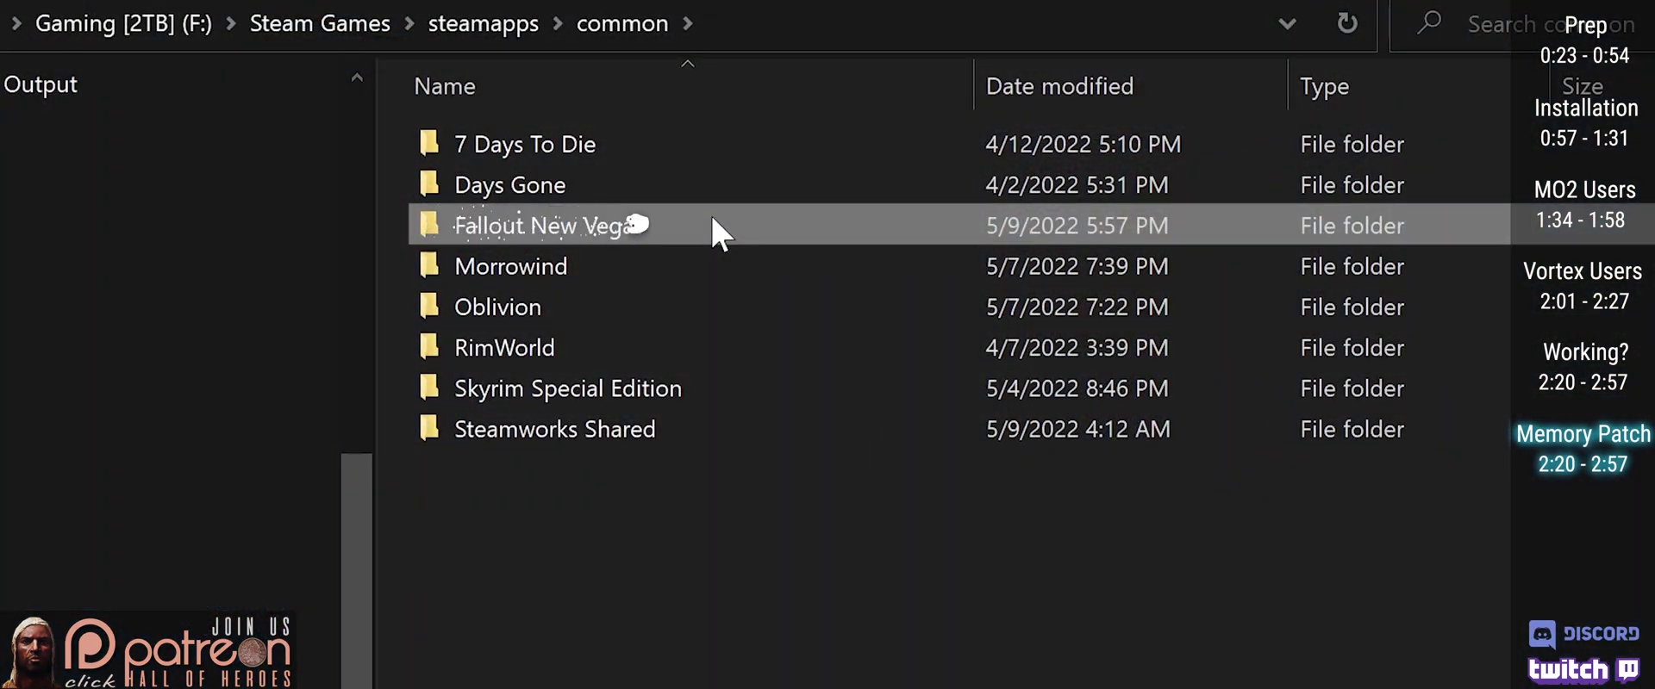
In Fallout New Vegas\Data, delete the old NVSE folder and create a new folder named NVSE
{"action": "double_click", "coordinate": [718, 233]}
{"action": "double_click", "coordinate": [680, 152]}
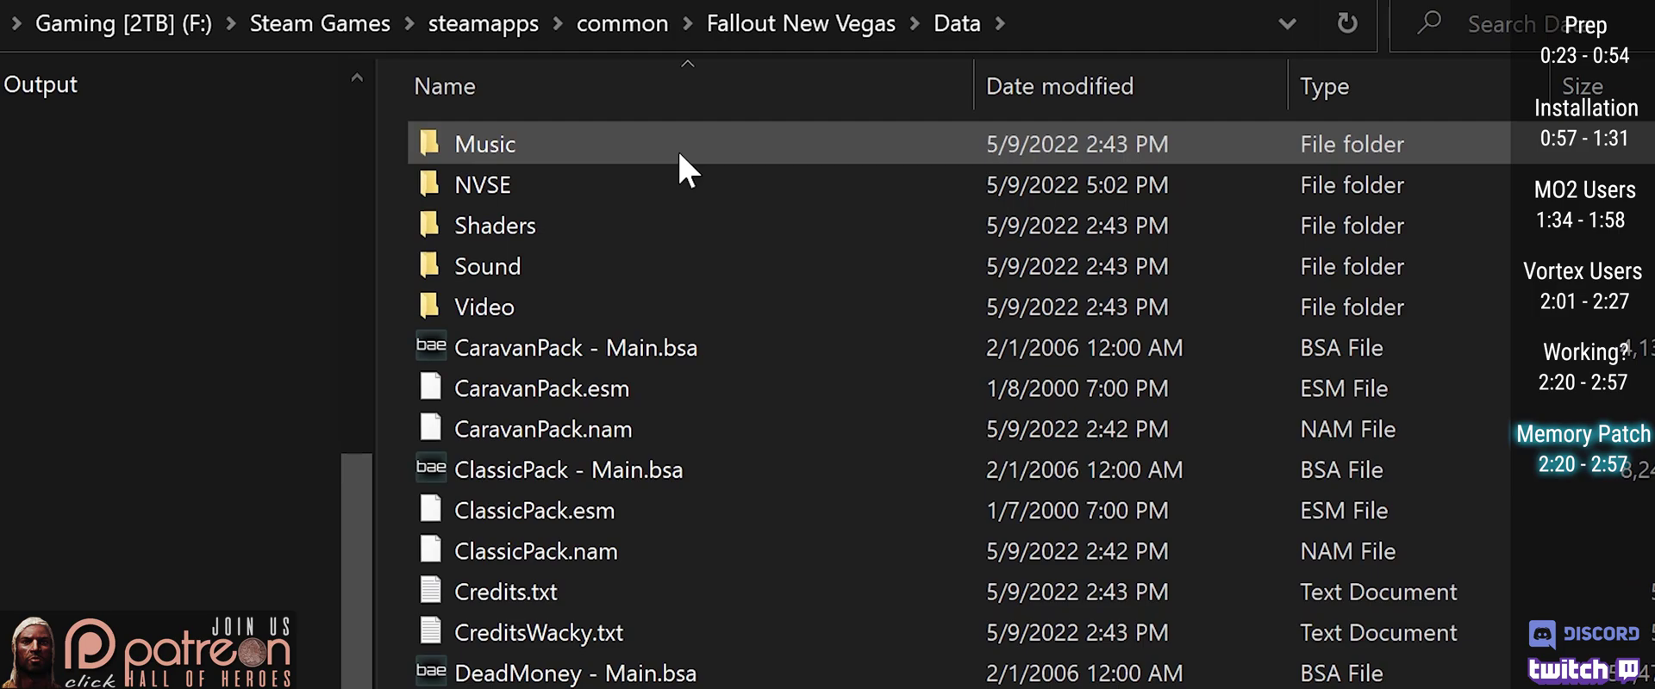
{"action": "left_click", "coordinate": [639, 208]}
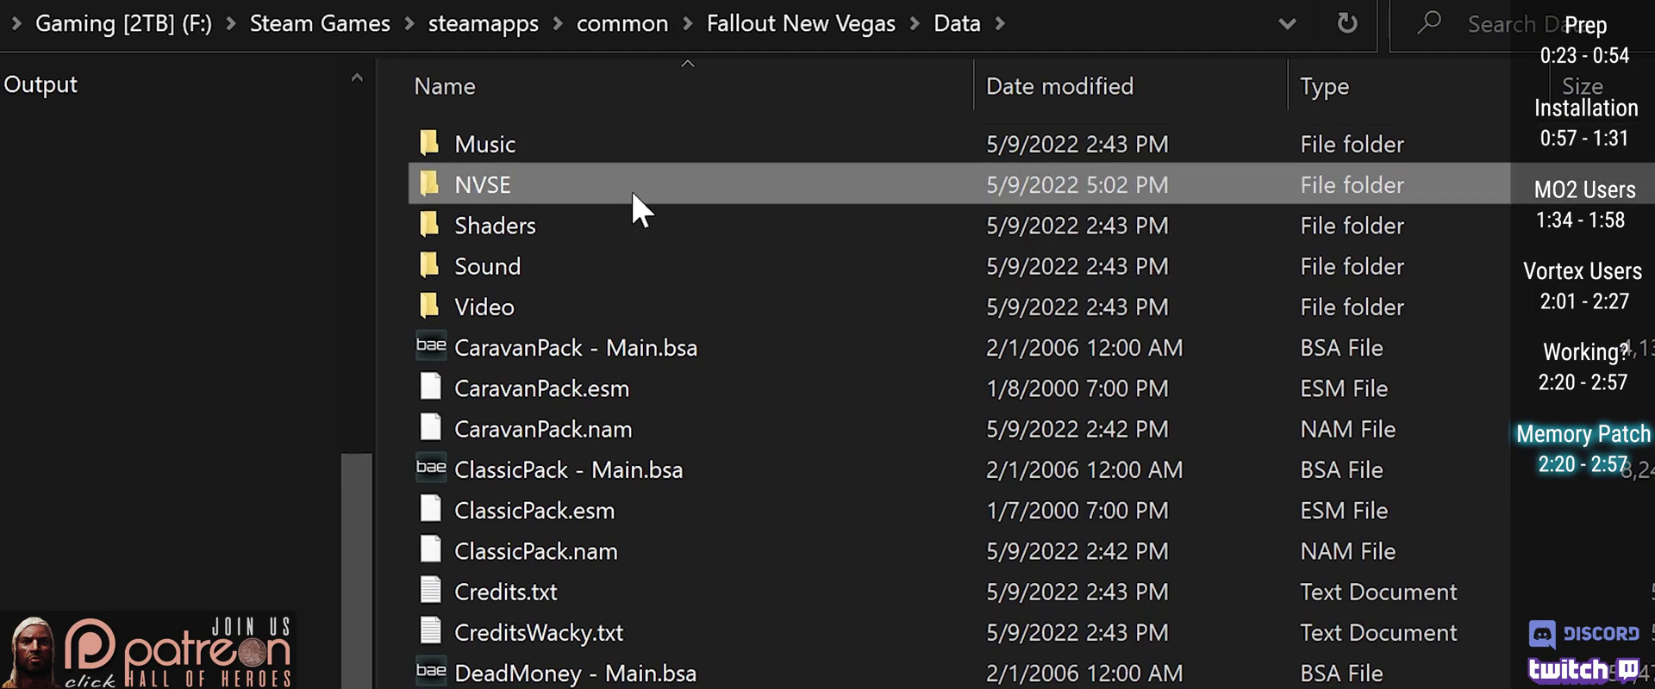
{"action": "key", "text": "Delete"}
{"action": "right_click", "coordinate": [440, 215]}
{"action": "left_click", "coordinate": [875, 657]}
{"action": "type", "text": "NVSE"}
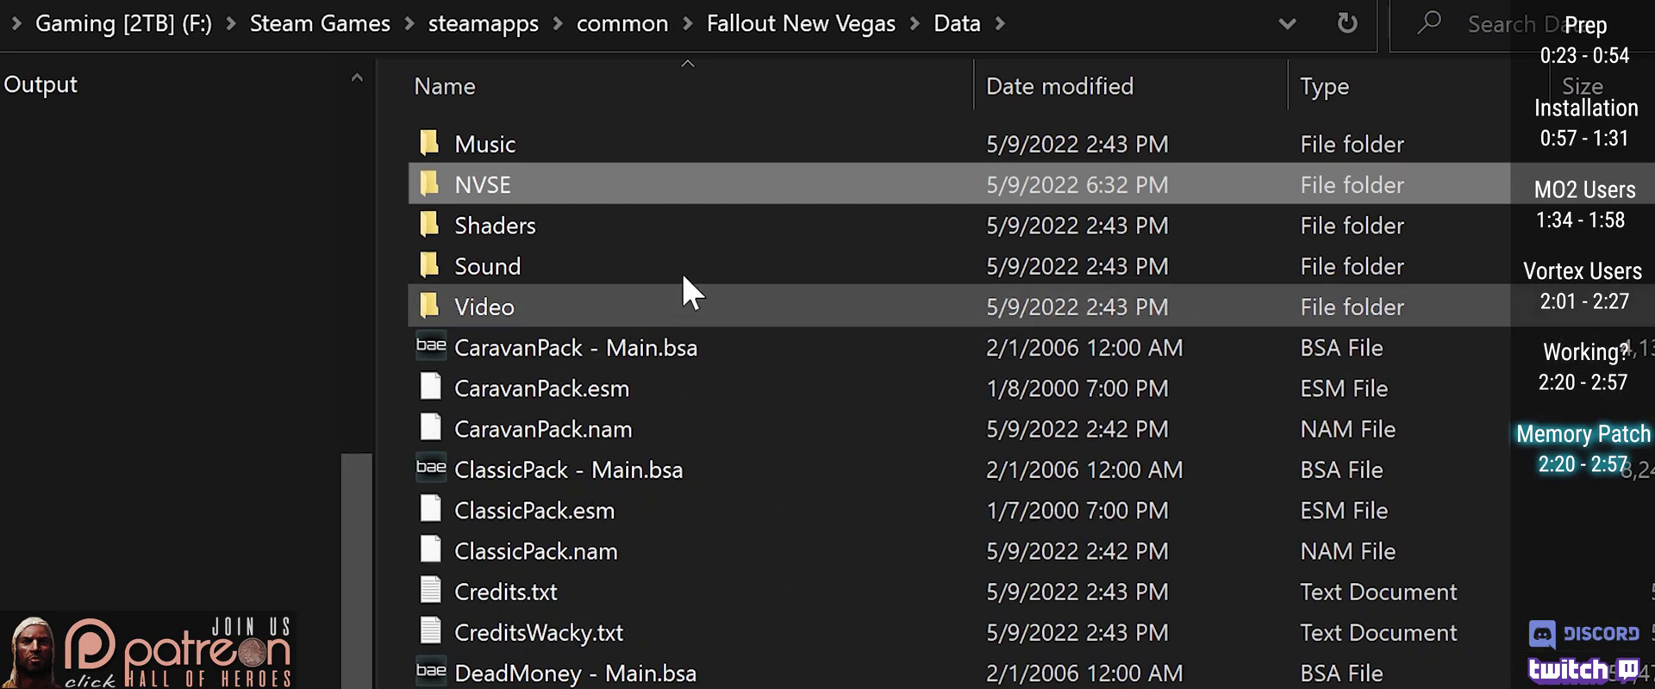
Inside NVSE, replace the old nvse_config.ini with a new text document renamed nvse_config.ini, dropping .txt
{"action": "double_click", "coordinate": [758, 189]}
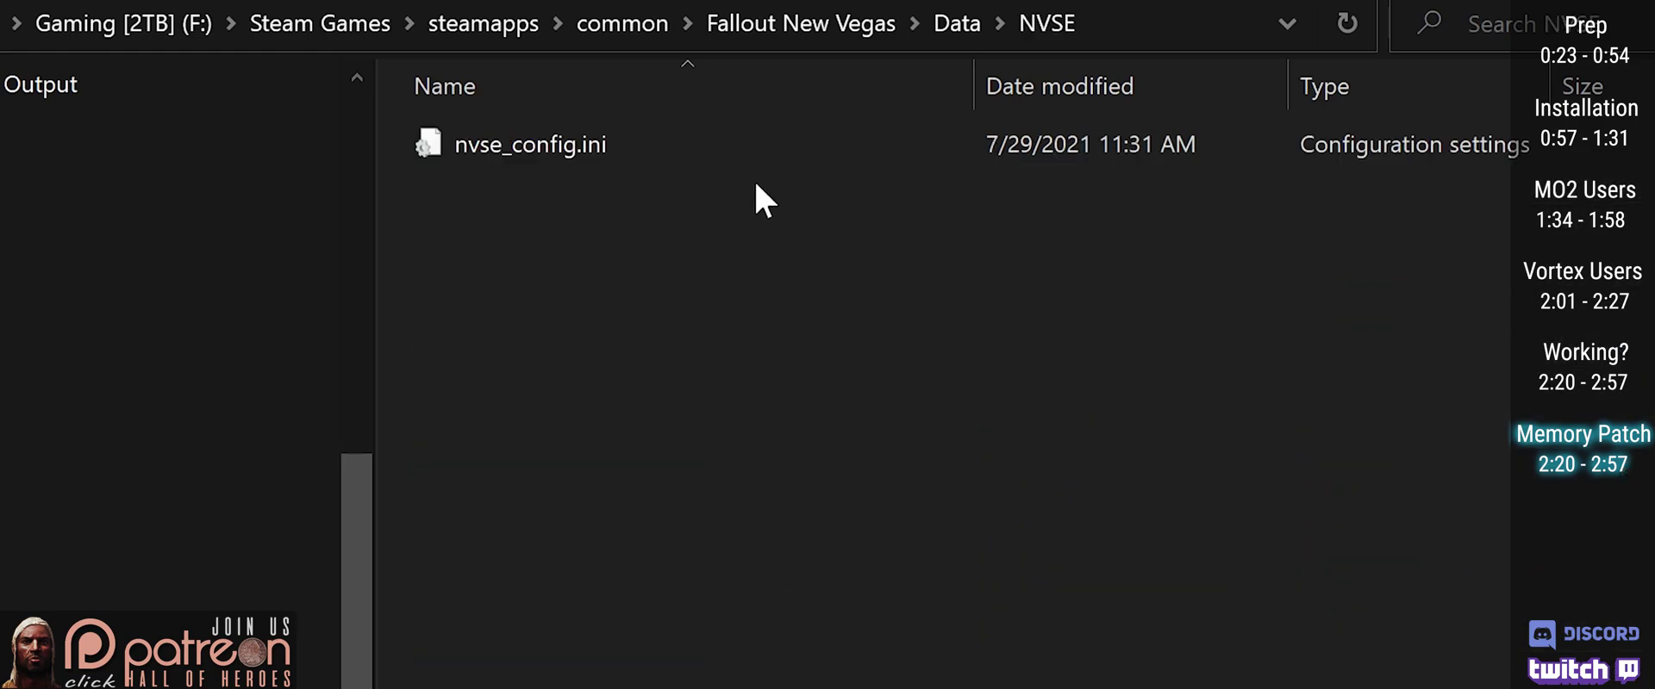
{"action": "key", "text": "Delete"}
{"action": "right_click", "coordinate": [675, 158]}
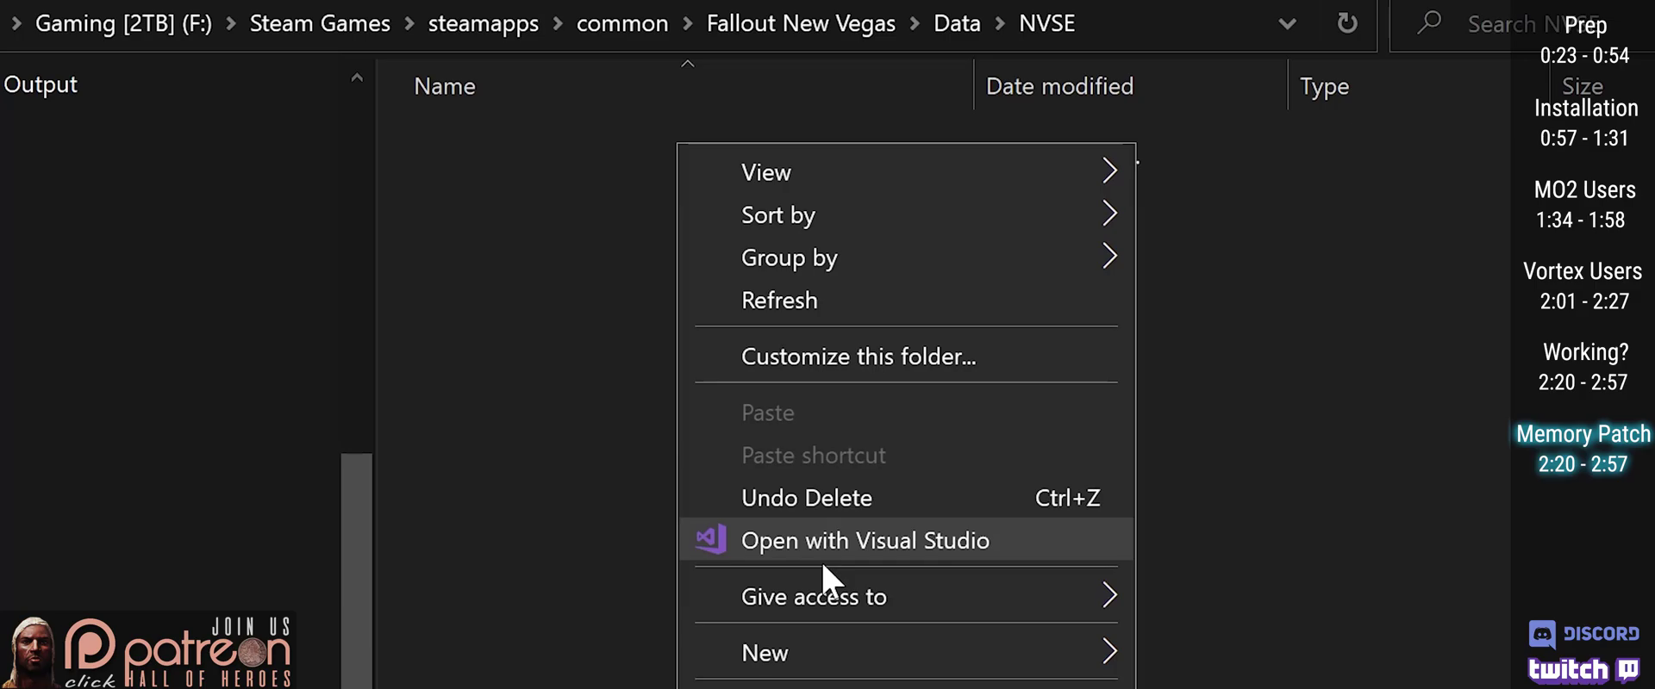
{"action": "mouse_move", "coordinate": [761, 653]}
{"action": "left_click", "coordinate": [1112, 552]}
{"action": "type", "text": "nvse_config.ini"}
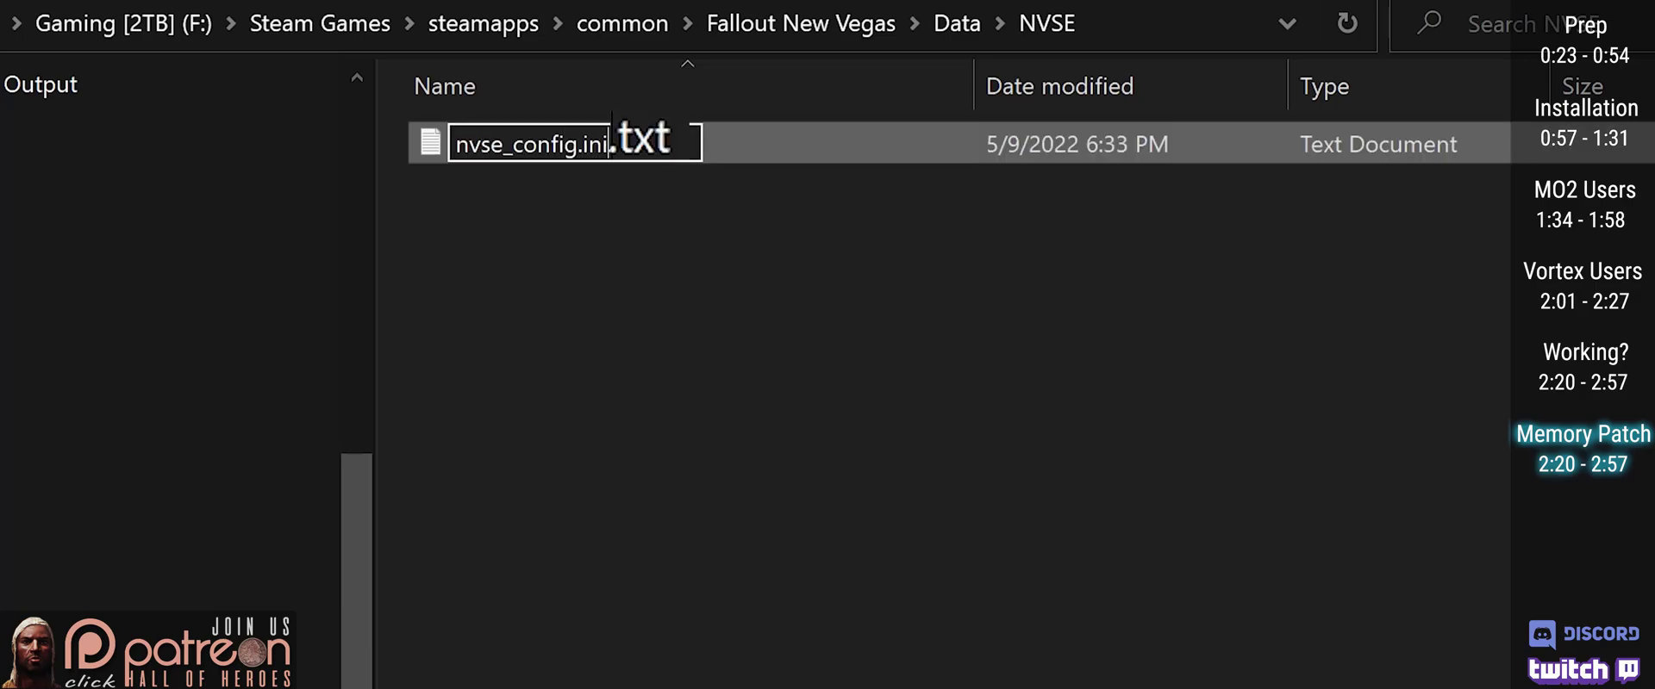
{"action": "key", "text": "shift+End"}
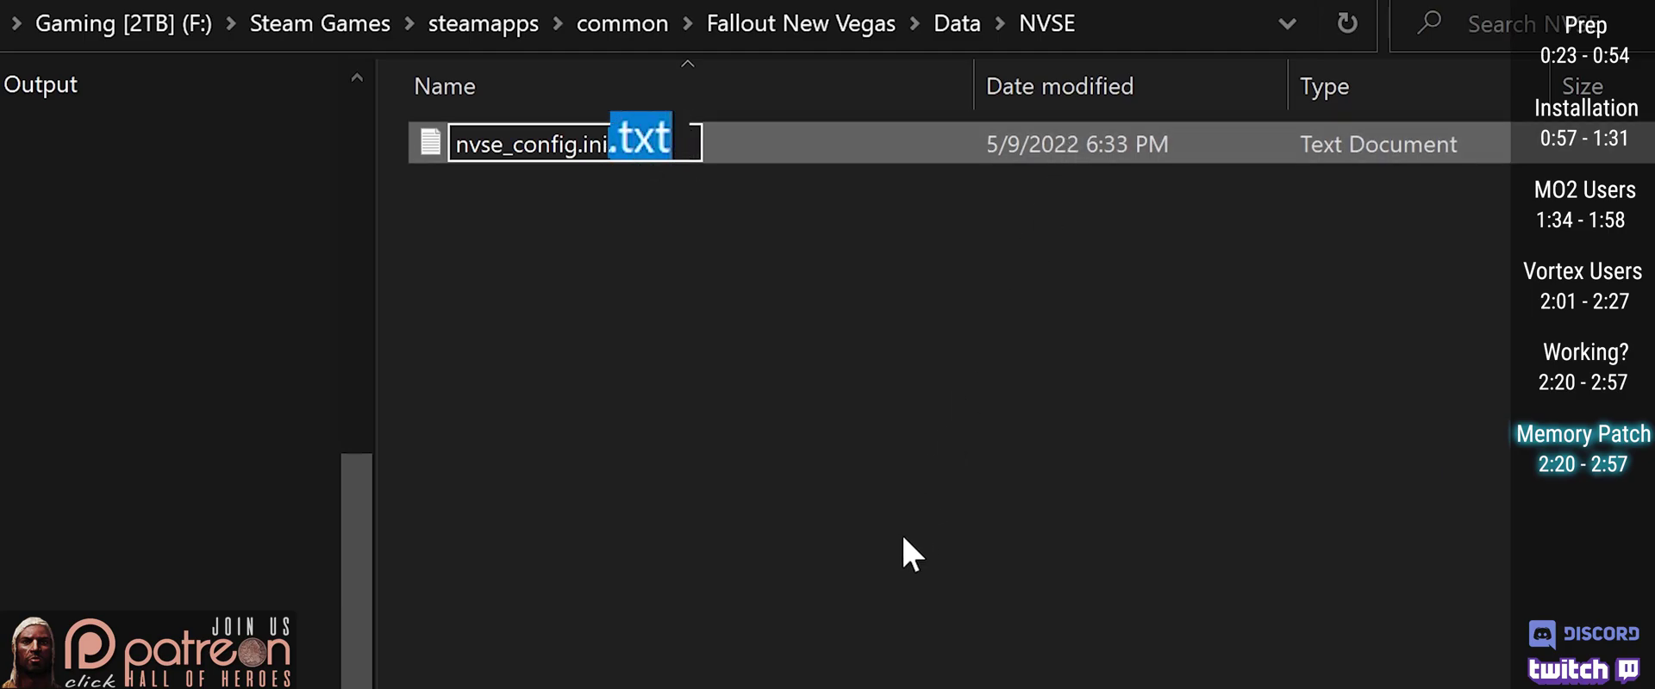
{"action": "key", "text": "BackSpace"}
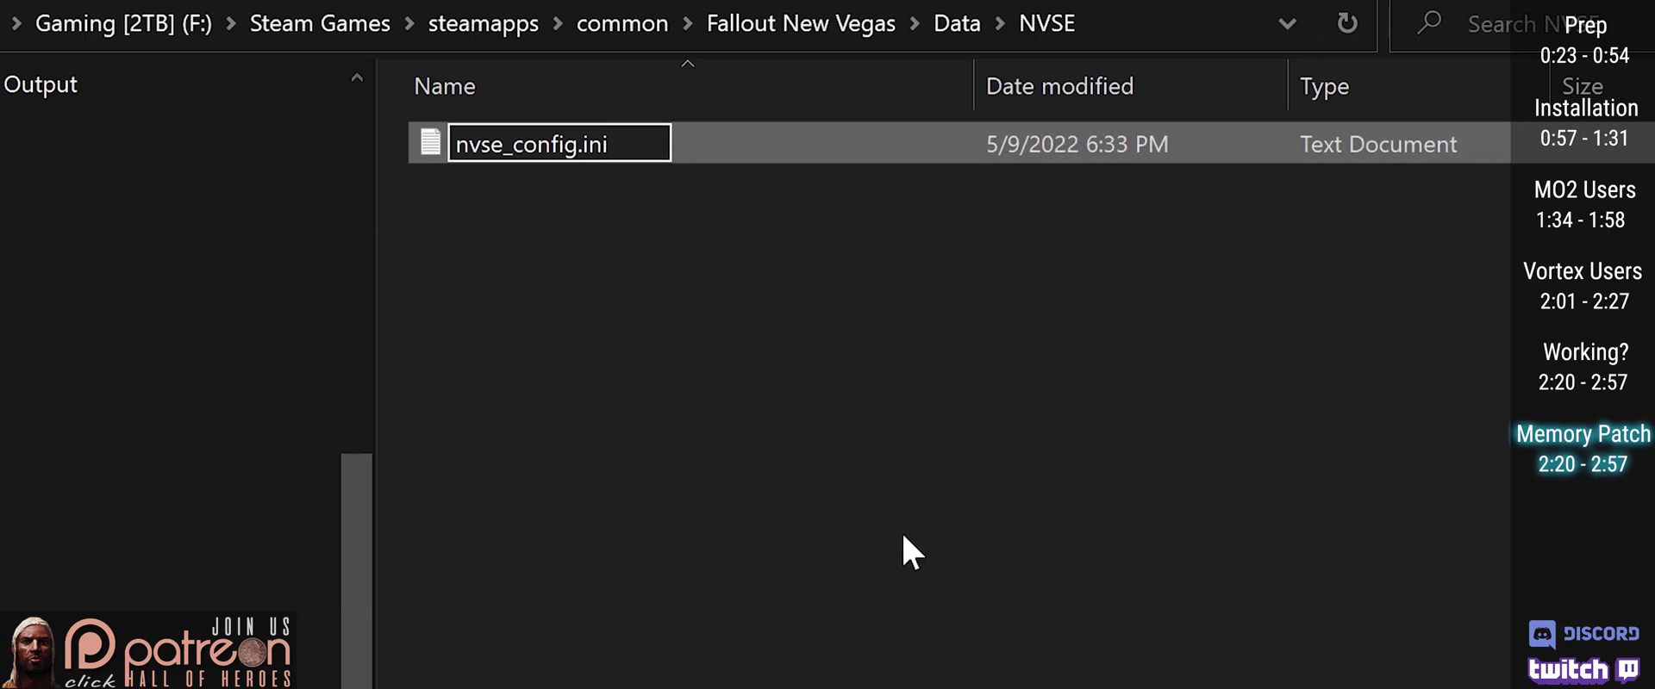
{"action": "key", "text": "Return"}
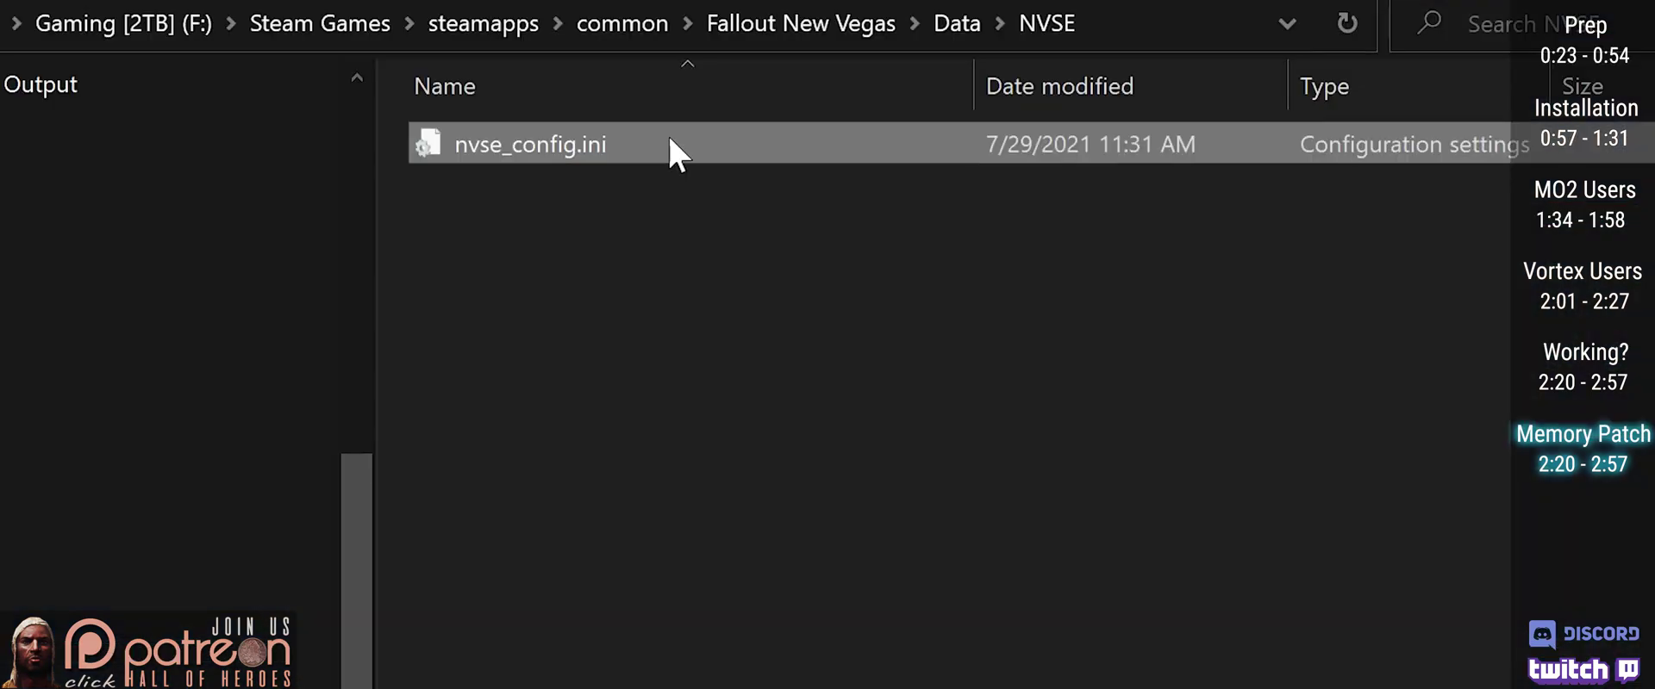
Open nvse_config.ini in Notepad and select the [Memory] and DefaultHeapInitialAllocMB=400 lines
{"action": "double_click", "coordinate": [776, 155]}
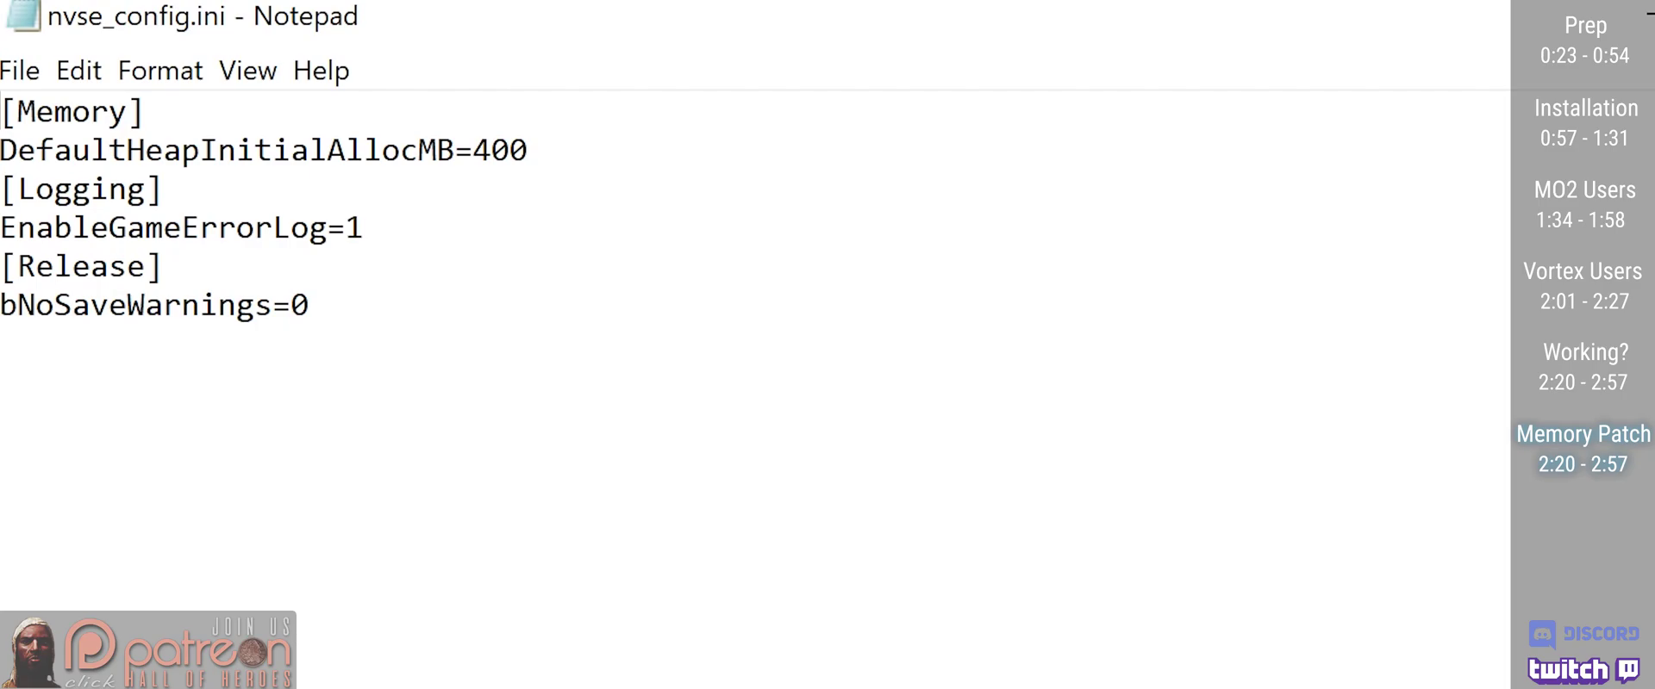
{"action": "left_click_drag", "start_coordinate": [527, 150], "coordinate": [2, 112]}
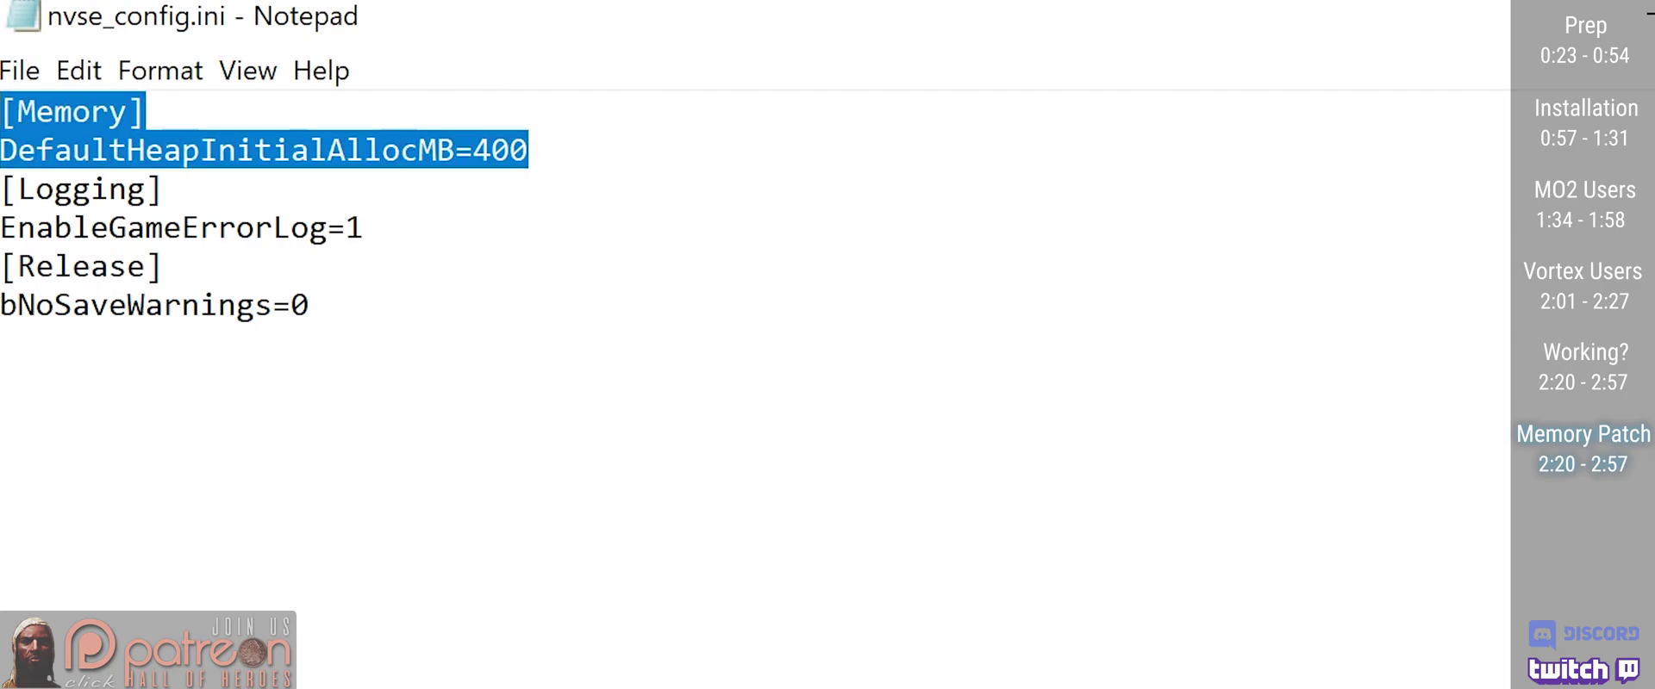